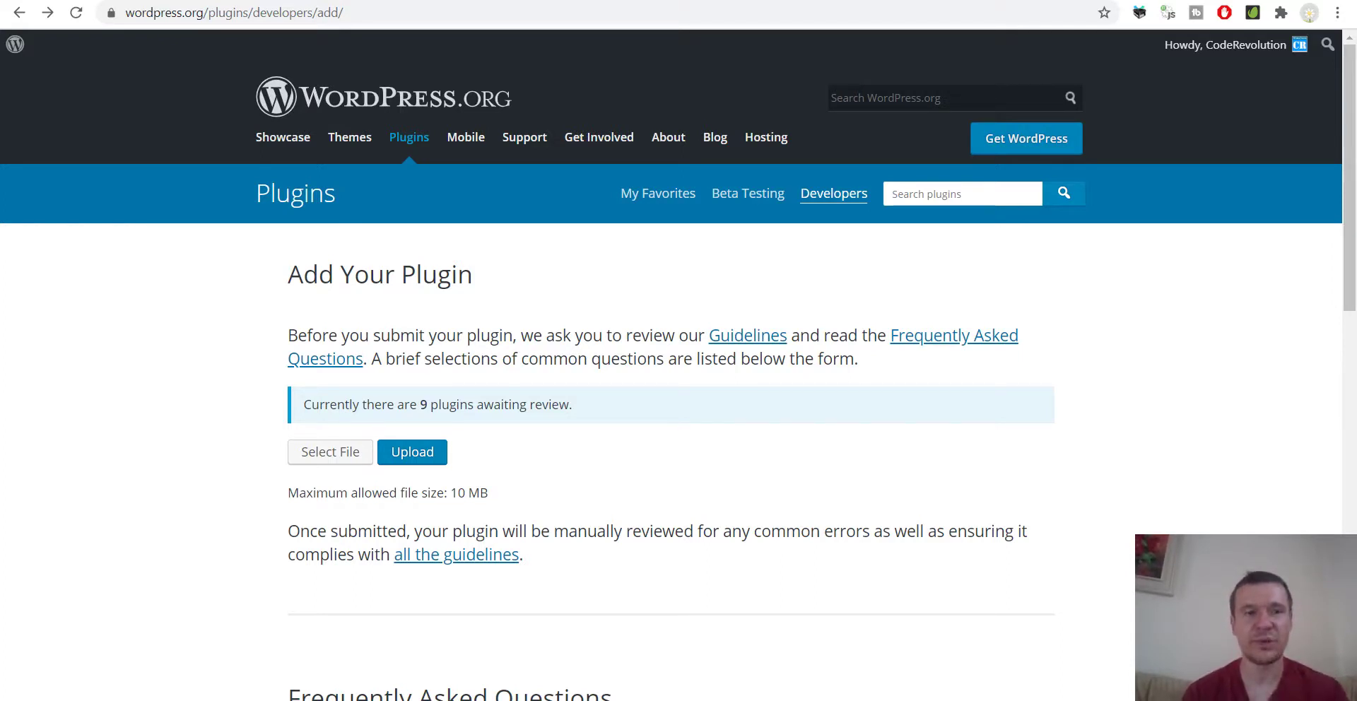
{"action": "left_click", "coordinate": [297, 1]}
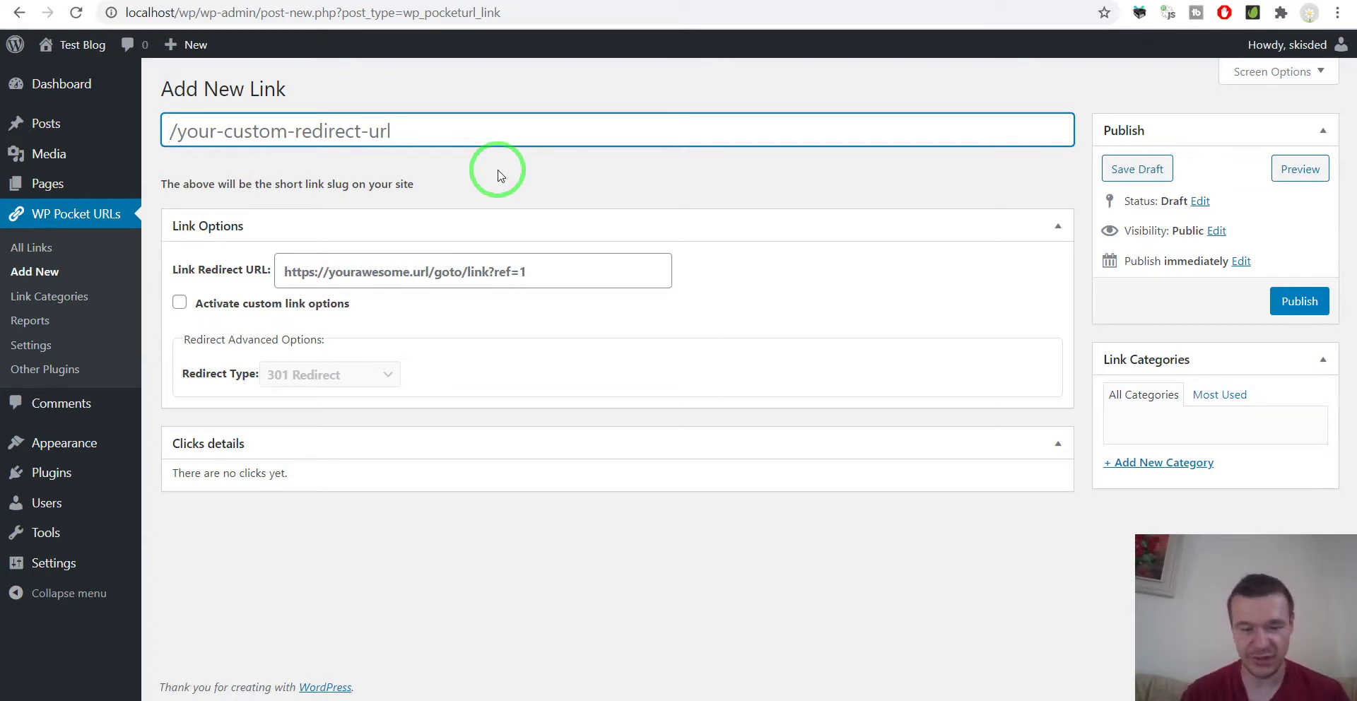
Enter the short link slug /stackoverflow and paste the Stack Overflow question URL as its redirect destination
{"action": "left_click", "coordinate": [334, 117]}
{"action": "type", "text": "/"}
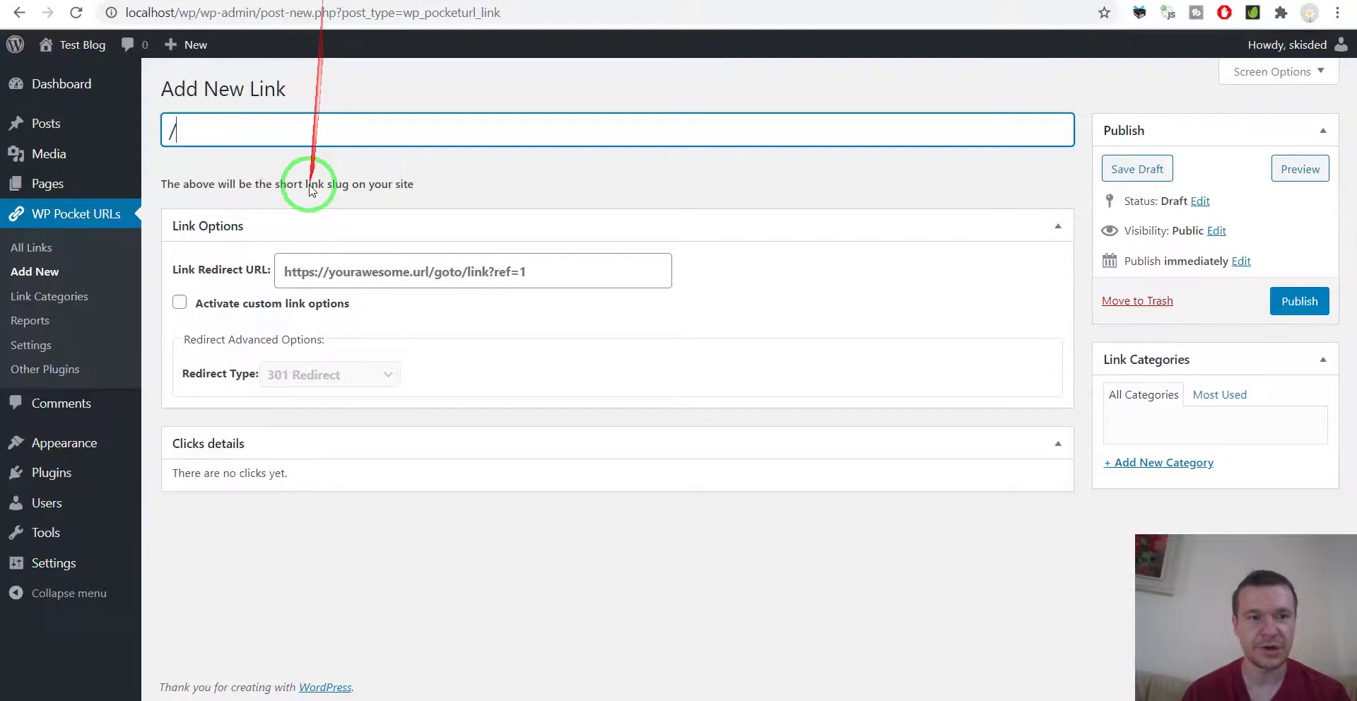
{"action": "left_click", "coordinate": [303, 268]}
{"action": "type", "text": "https://stackoverflow.com/questions/53317700/ajax-serialize-form-php-cant-get-individual-input-data"}
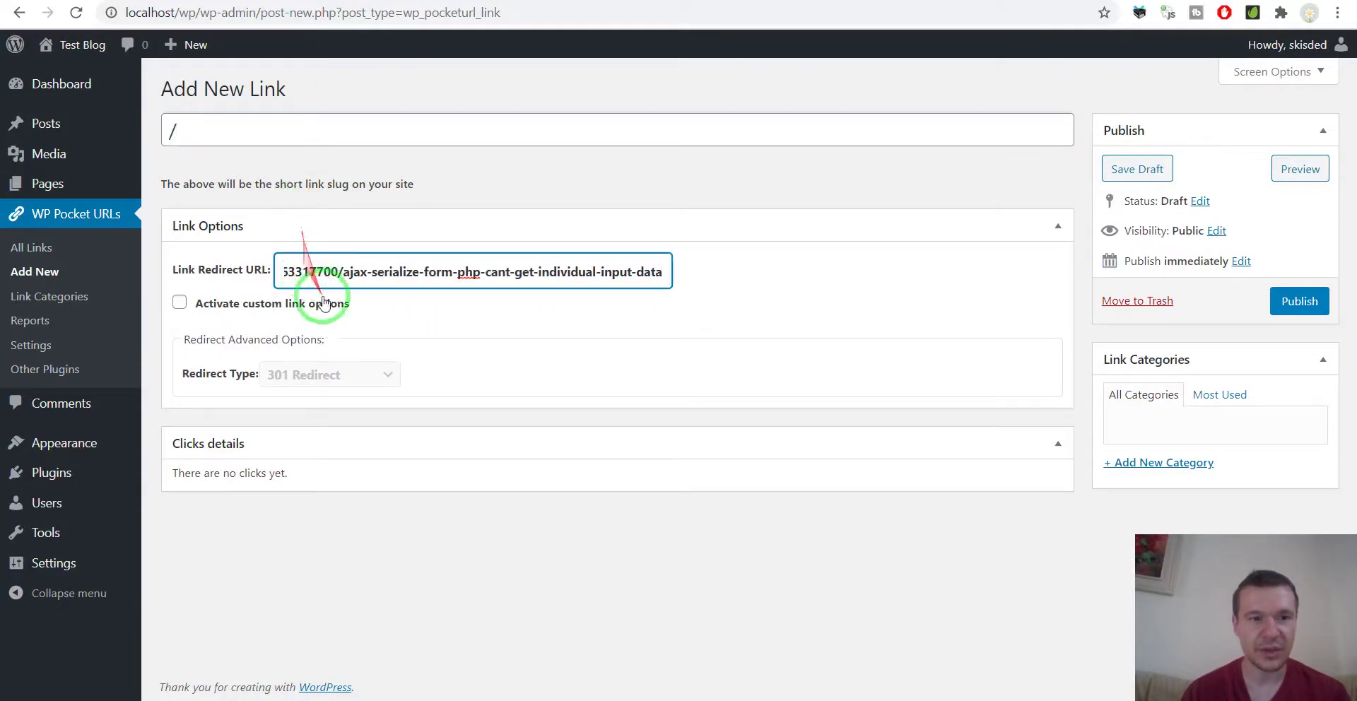
{"action": "double_click", "coordinate": [333, 271]}
{"action": "left_click_drag", "start_coordinate": [333, 271], "coordinate": [273, 269]}
{"action": "left_click", "coordinate": [314, 272]}
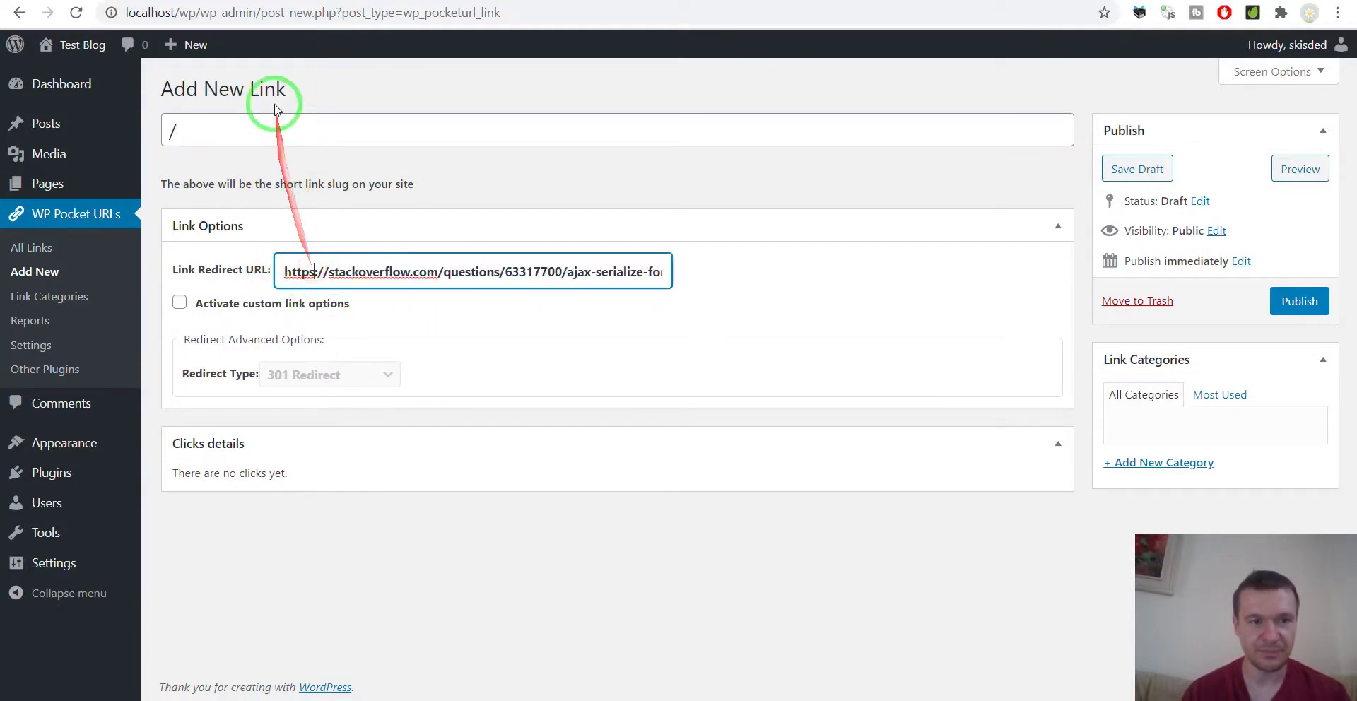
{"action": "left_click", "coordinate": [268, 131]}
{"action": "type", "text": "s"}
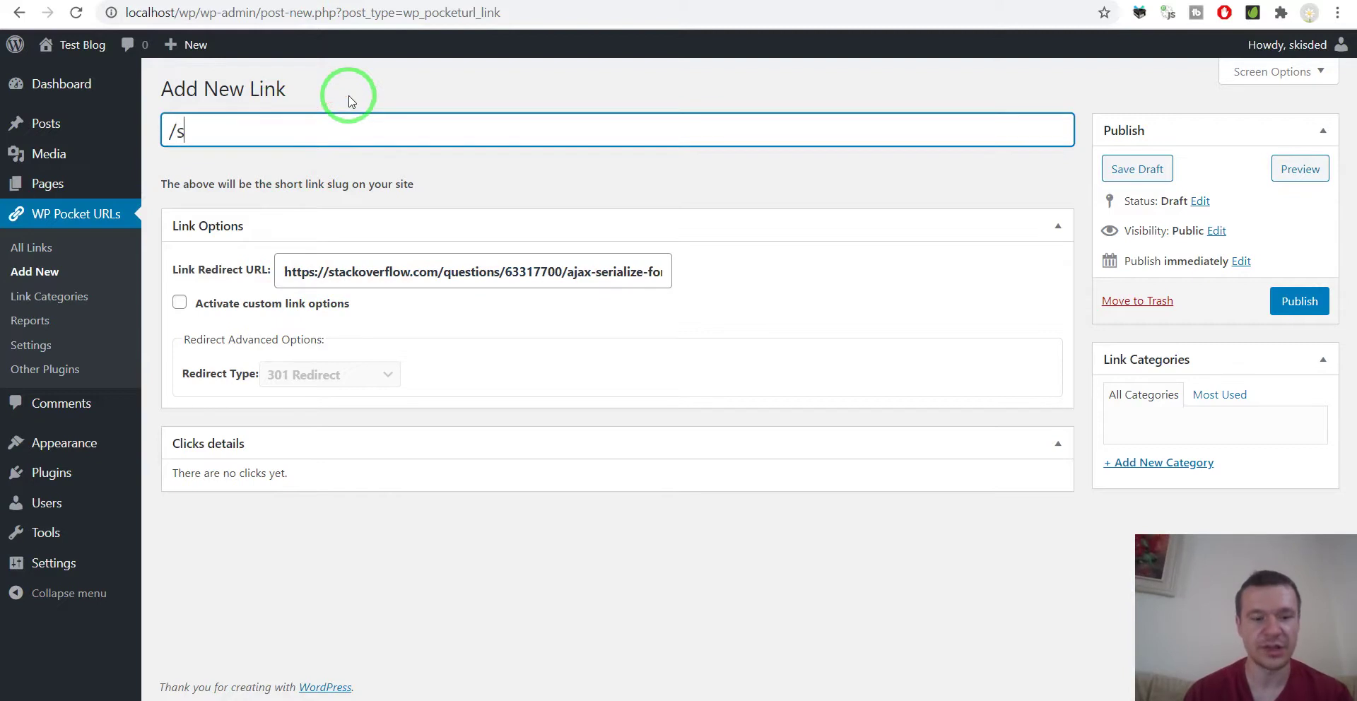
{"action": "type", "text": "tacks"}
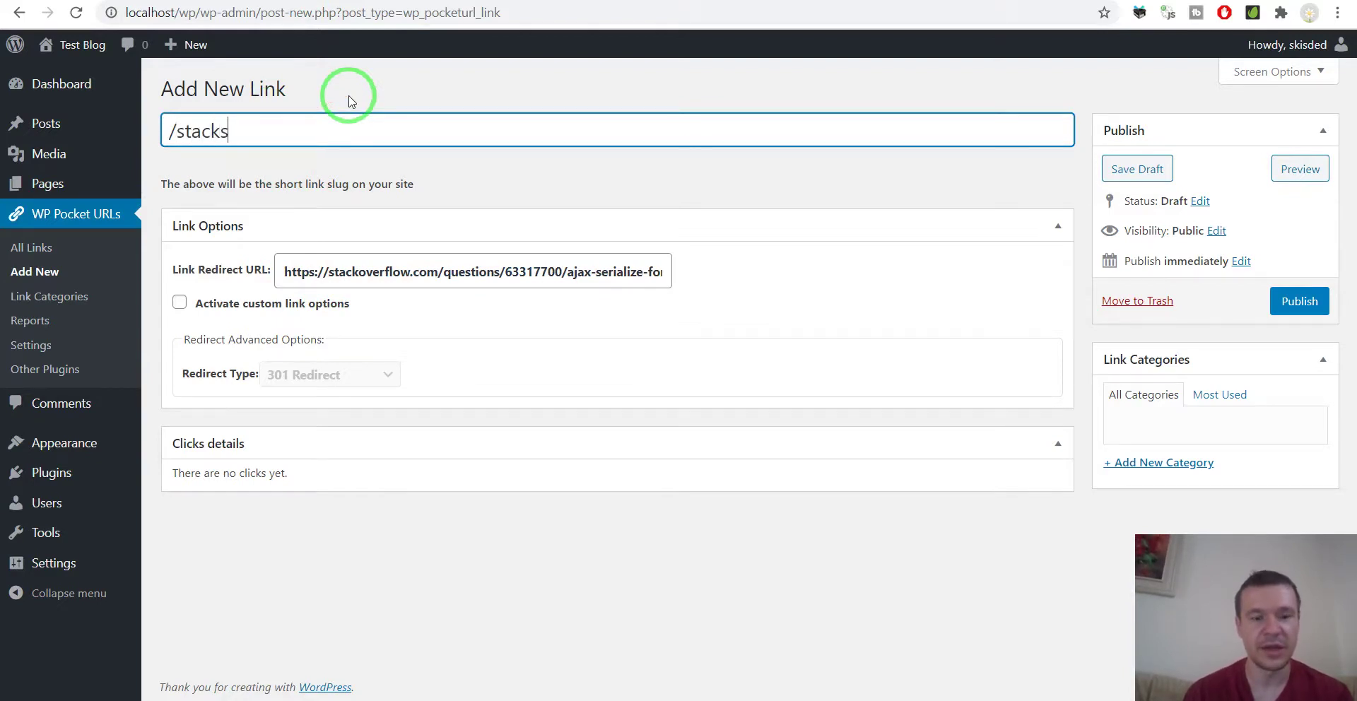
{"action": "key", "text": "BackSpace"}
{"action": "type", "text": "overflow"}
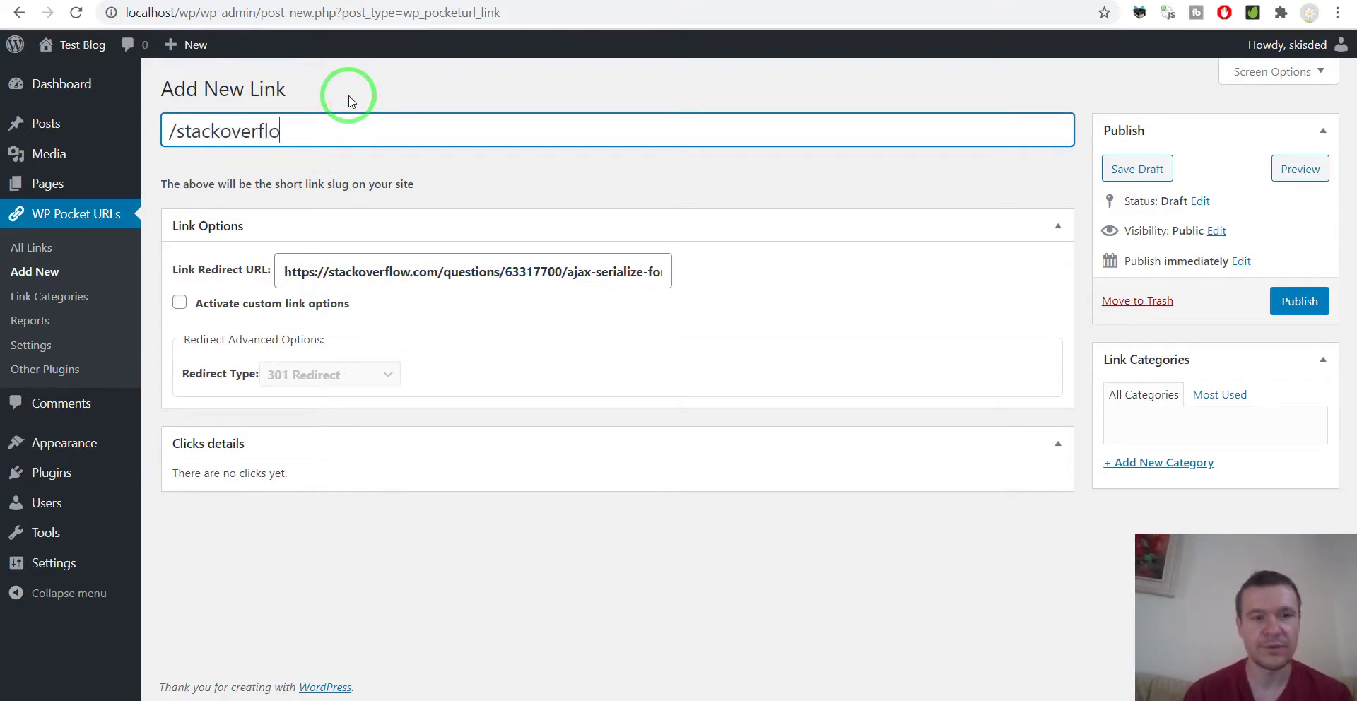
Publish the /stackoverflow short link and follow its permalink to confirm the redirect, then go back
{"action": "left_click", "coordinate": [1290, 299]}
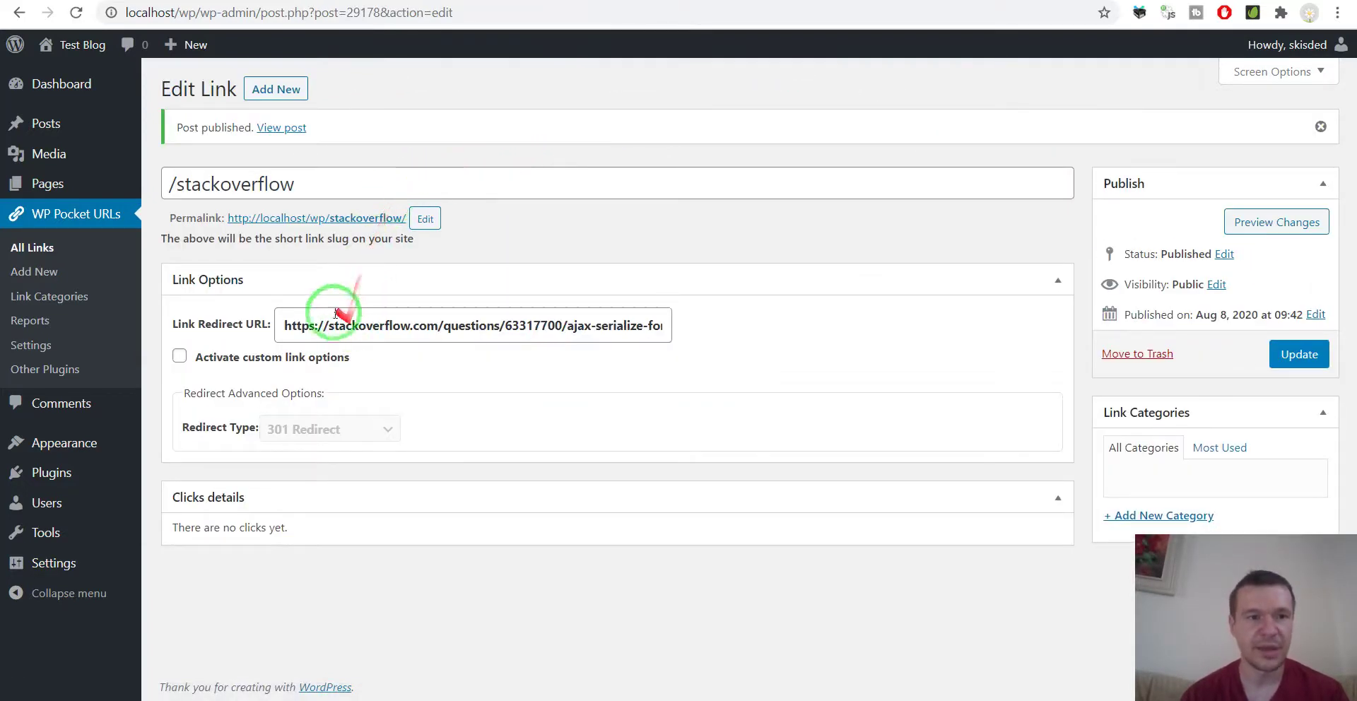
{"action": "left_click", "coordinate": [310, 218]}
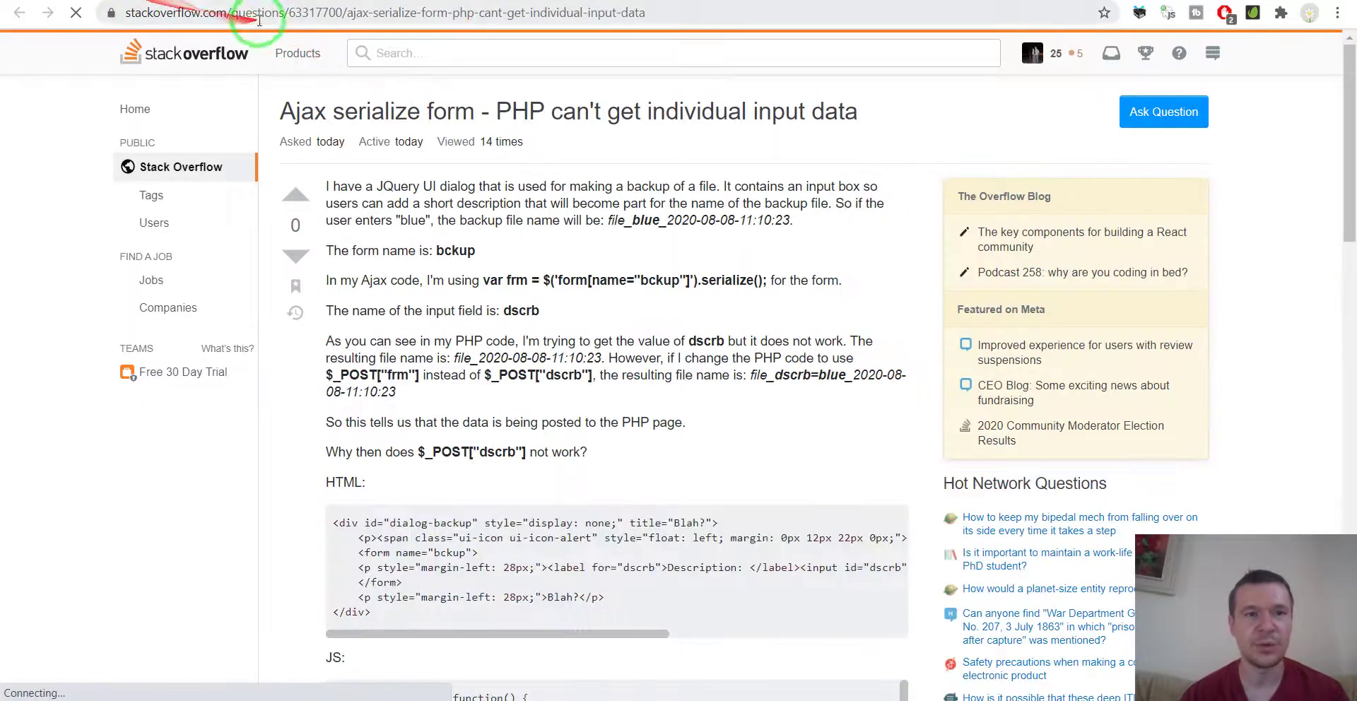
{"action": "key", "text": "alt+Left"}
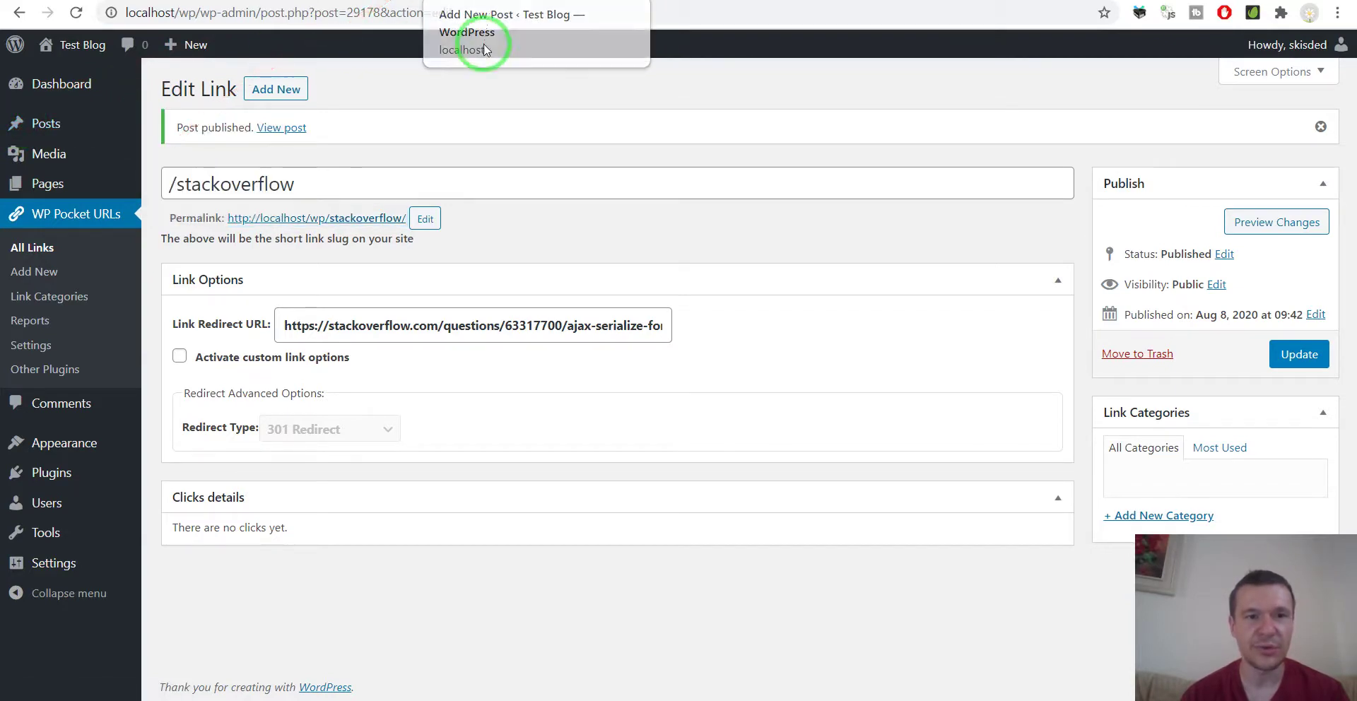
Start a new post titled 'test' with the paragraph 'youtube test'
{"action": "left_click", "coordinate": [516, 0]}
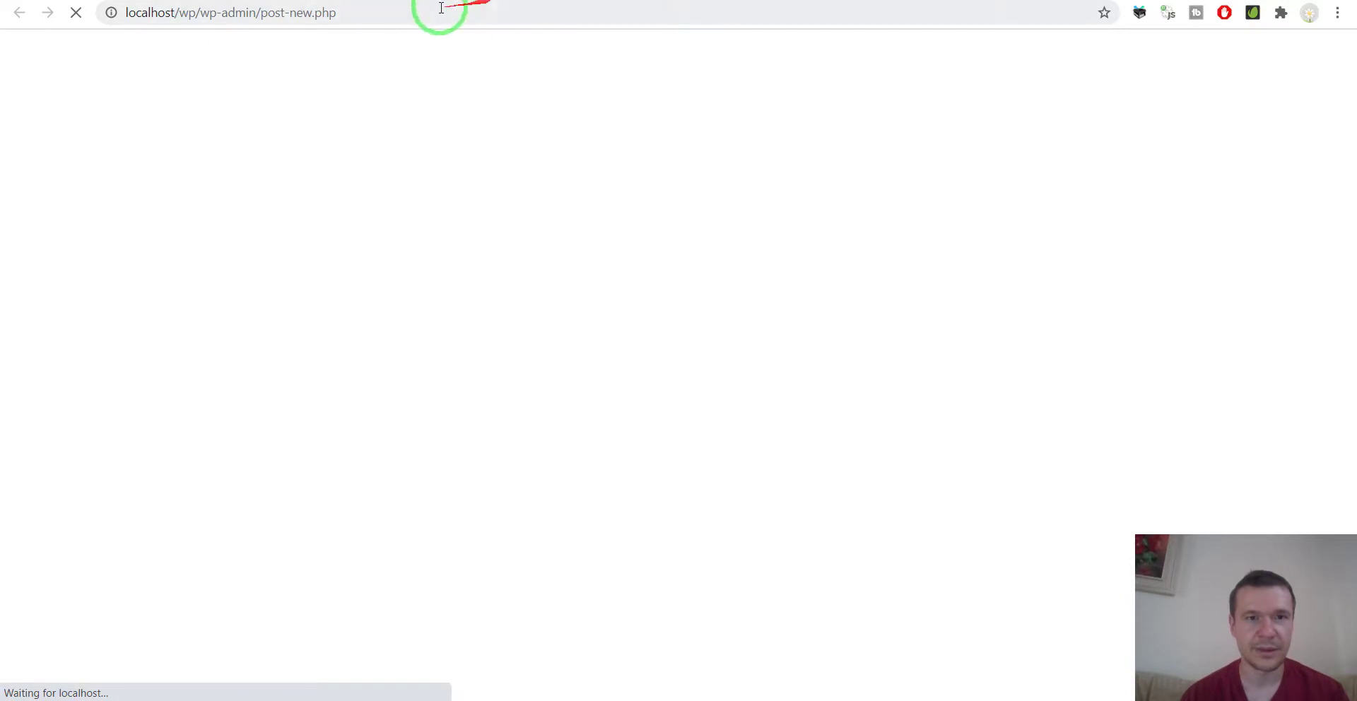
{"action": "left_click", "coordinate": [389, 152]}
{"action": "type", "text": "test"}
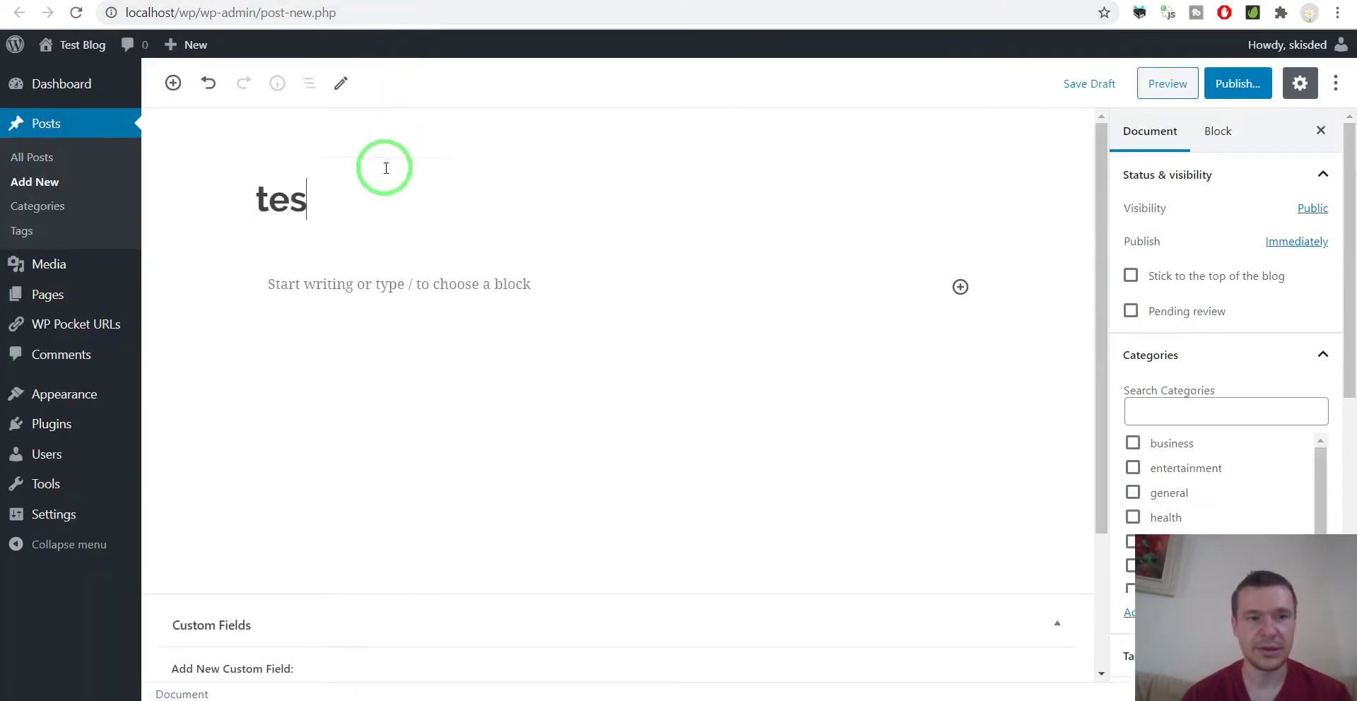
{"action": "left_click", "coordinate": [341, 277]}
{"action": "type", "text": "y"}
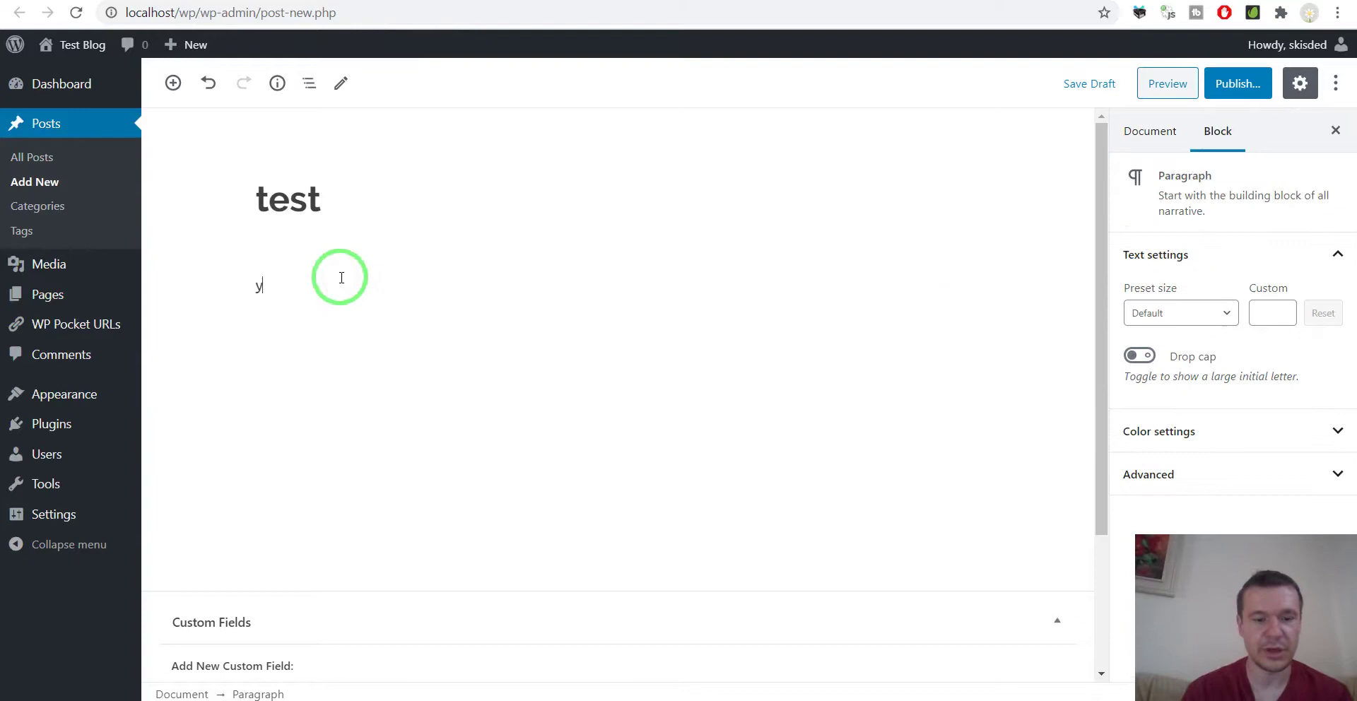
{"action": "type", "text": "outu"}
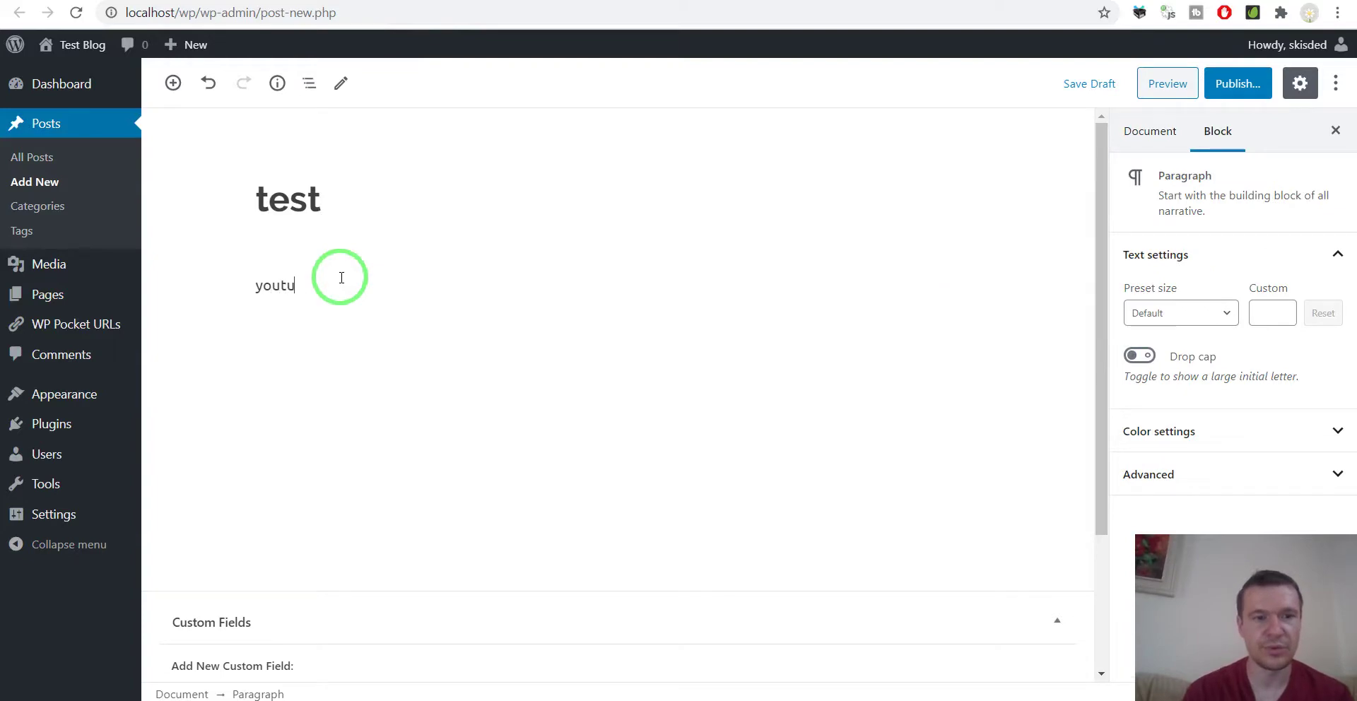
{"action": "type", "text": "be test"}
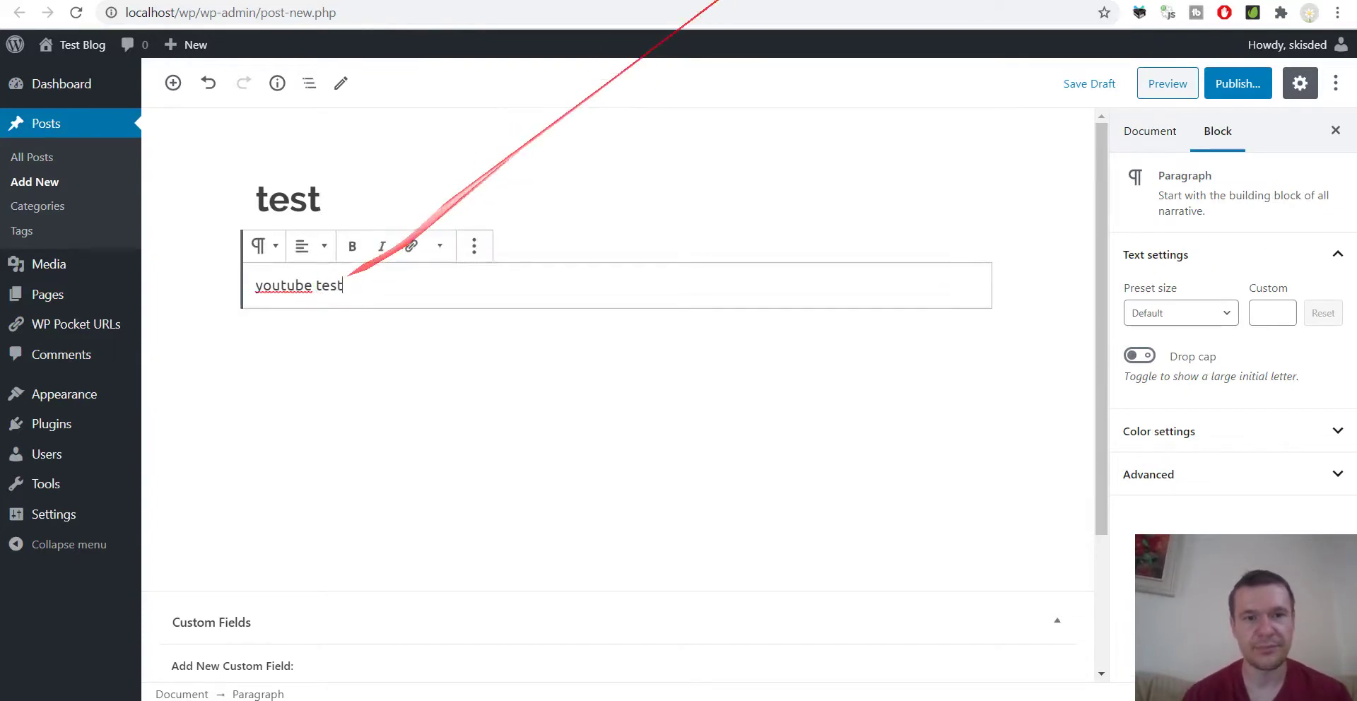
Link the word youtube to the copied youtube.com address and publish the post
{"action": "key", "text": "alt+Tab"}
{"action": "left_click", "coordinate": [867, 19]}
{"action": "key", "text": "alt+Tab"}
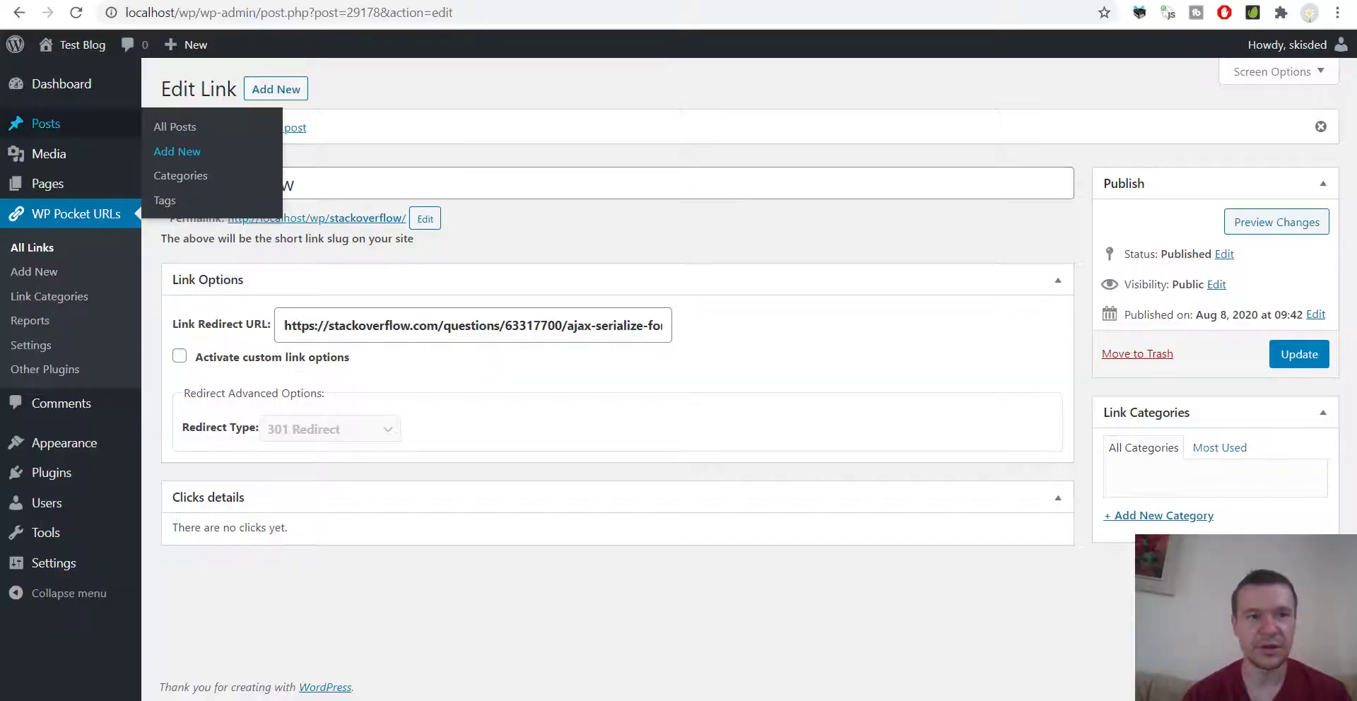
{"action": "key", "text": "alt+Tab"}
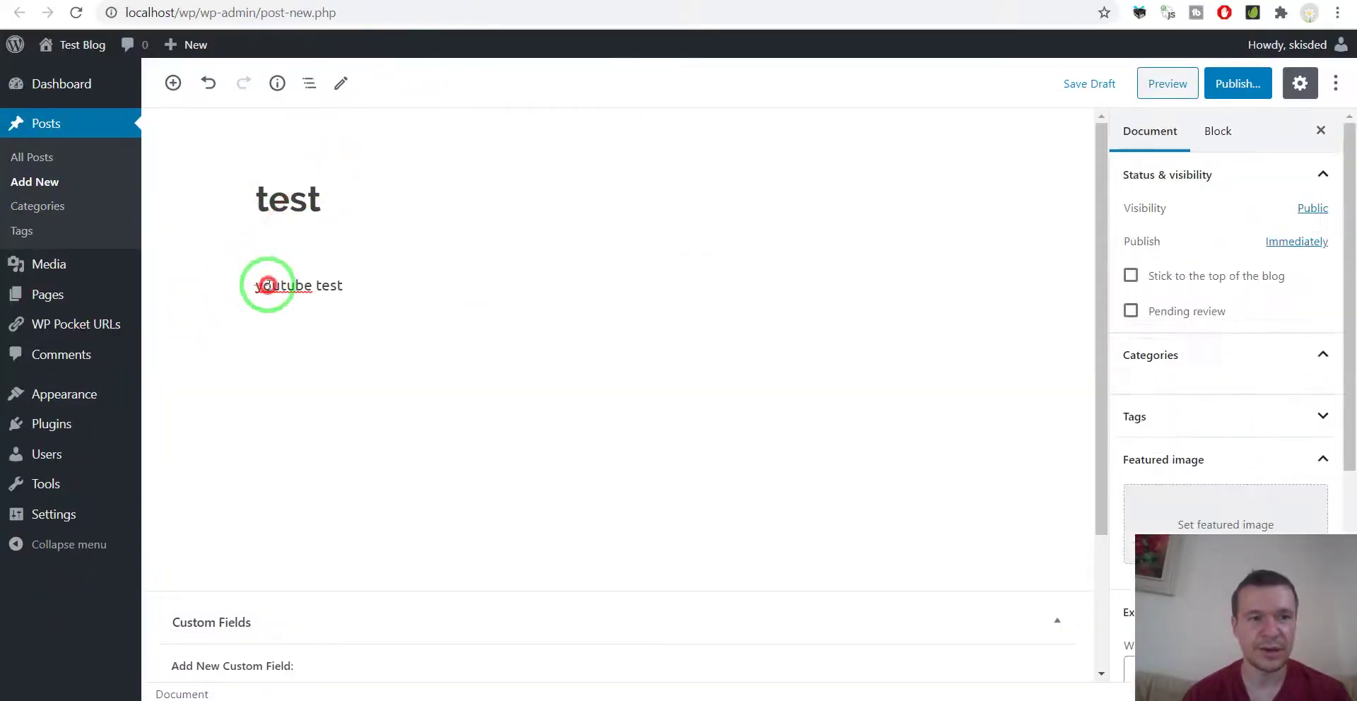
{"action": "double_click", "coordinate": [263, 286]}
{"action": "key", "text": "ctrl+v"}
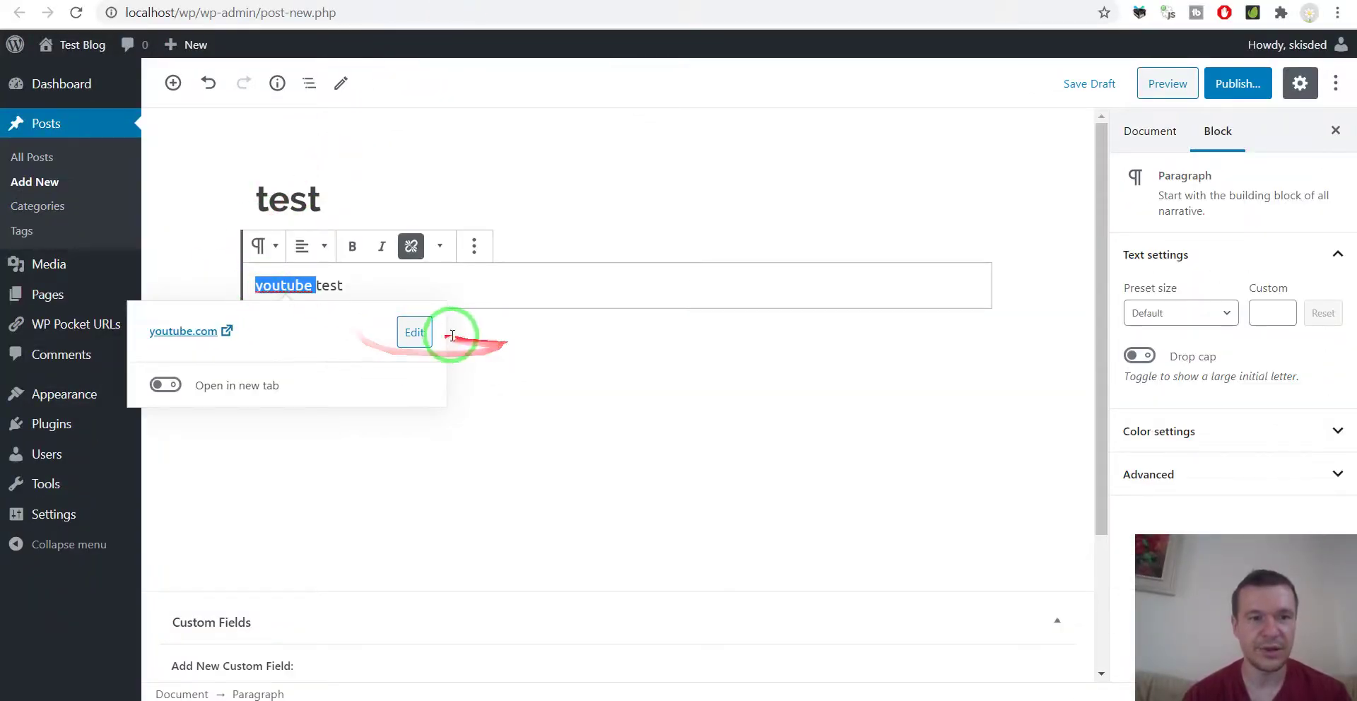
{"action": "left_click", "coordinate": [448, 328]}
{"action": "left_click", "coordinate": [1237, 83]}
{"action": "left_click", "coordinate": [1236, 83]}
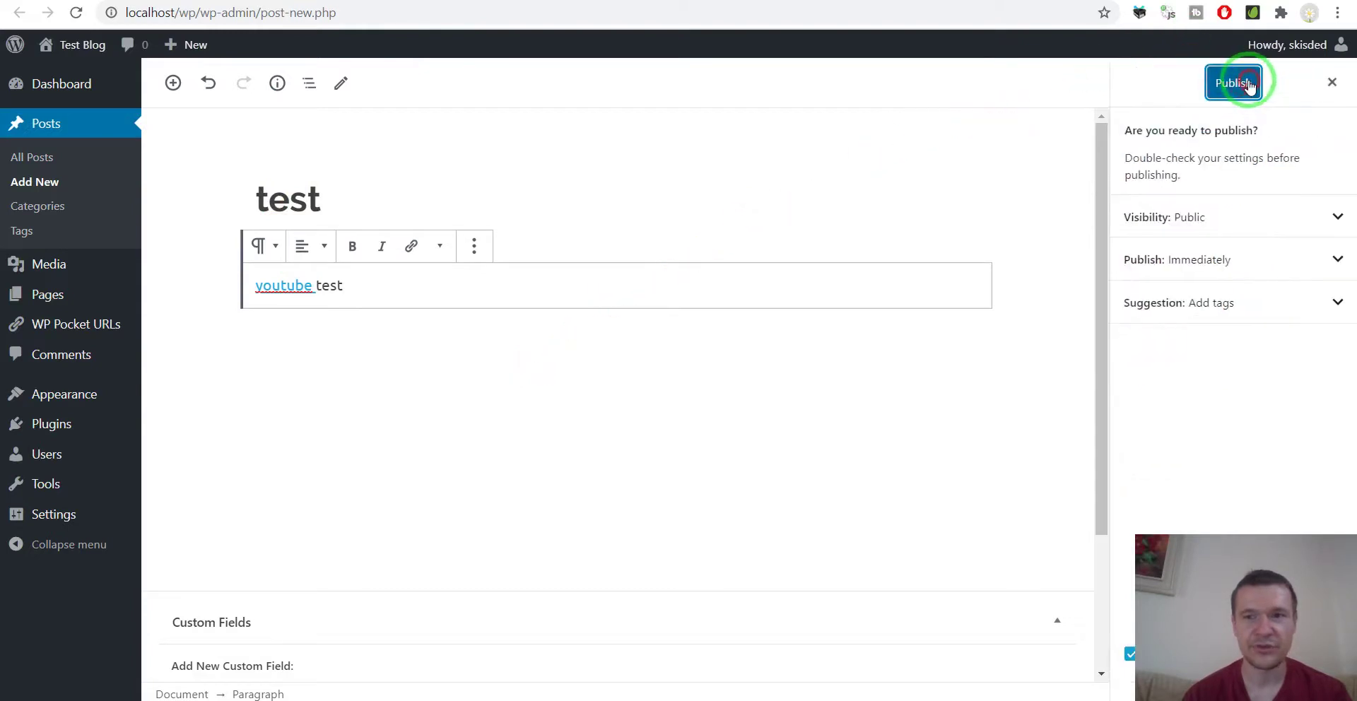
Reload the post and follow the youtube link to verify localhost/wp/youtube/ opens youtube.com
{"action": "left_click", "coordinate": [75, 12]}
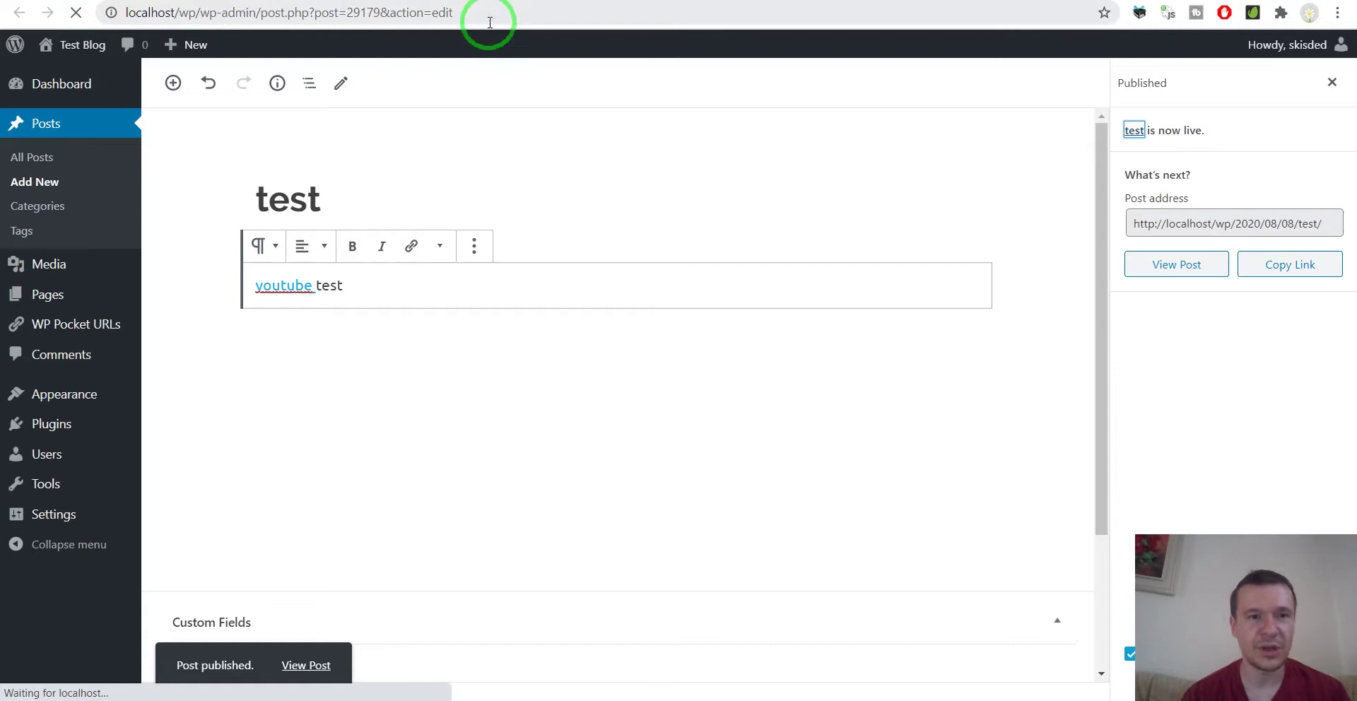
{"action": "left_click", "coordinate": [76, 14]}
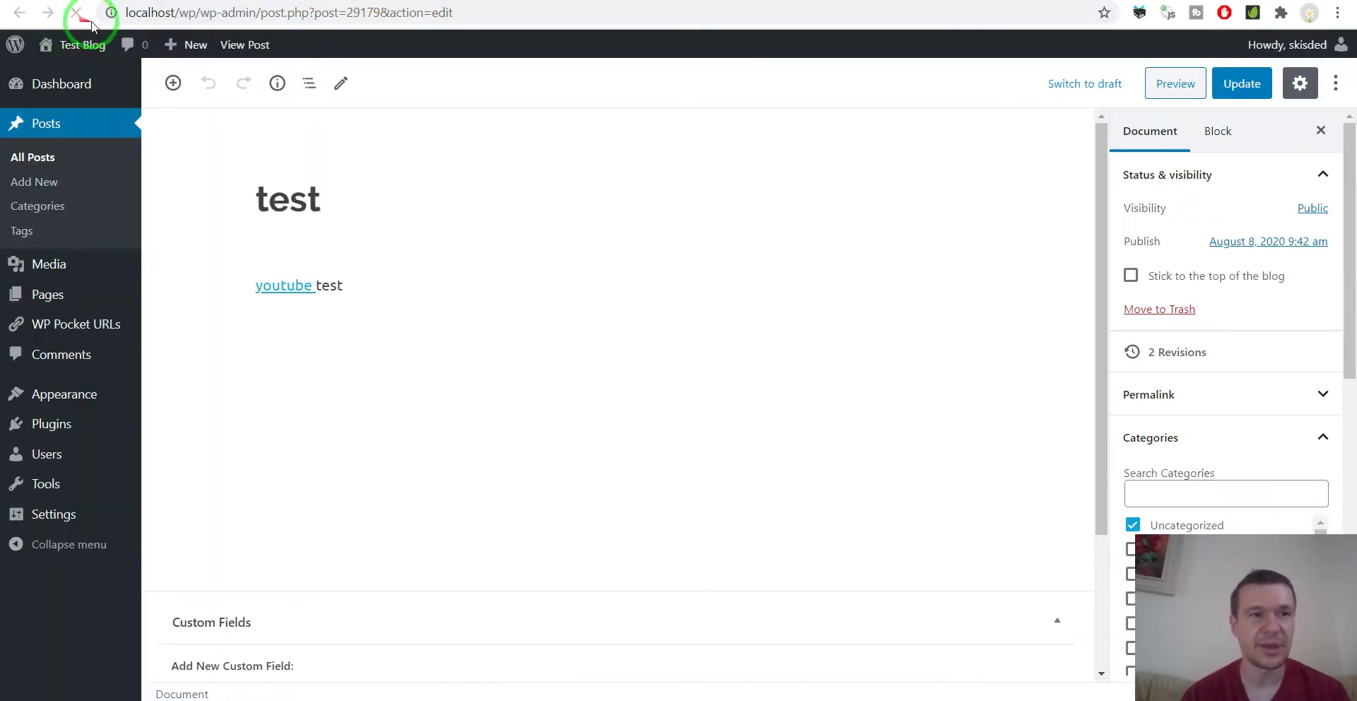
{"action": "left_click_drag", "start_coordinate": [70, 16], "coordinate": [182, 73]}
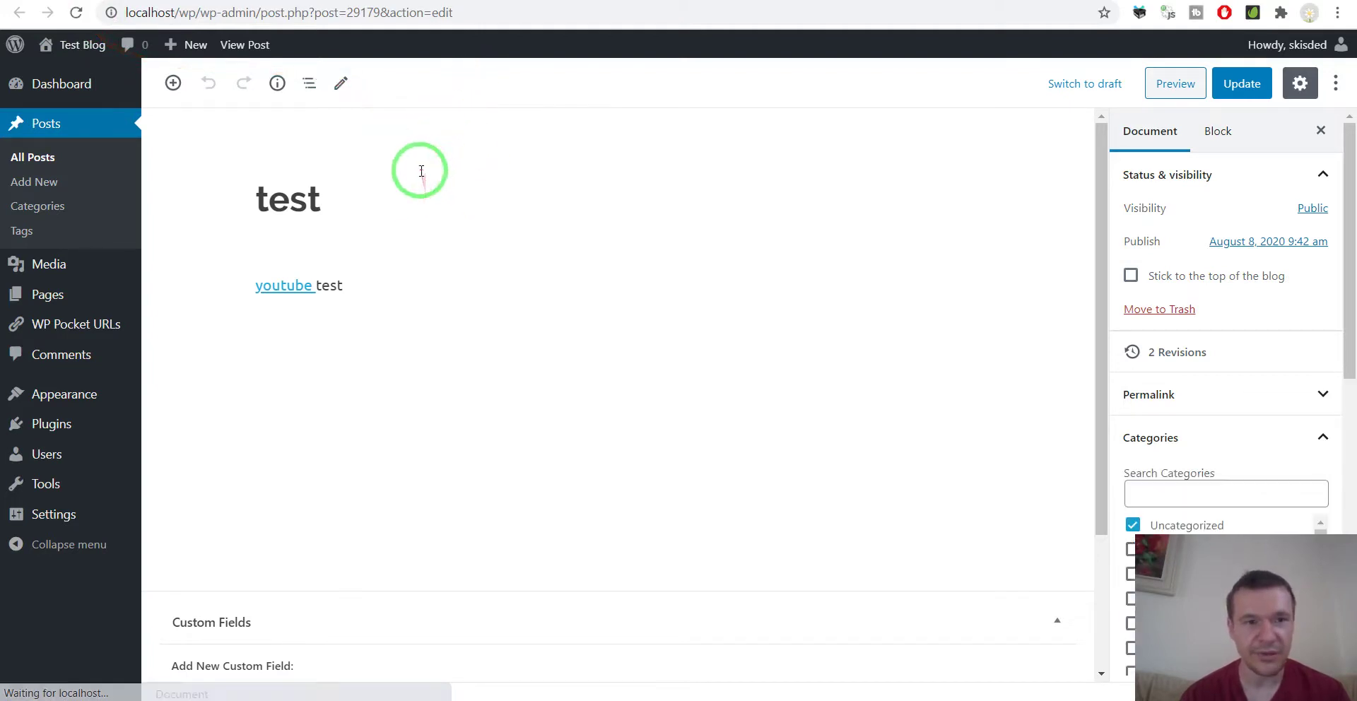
{"action": "left_click", "coordinate": [287, 286]}
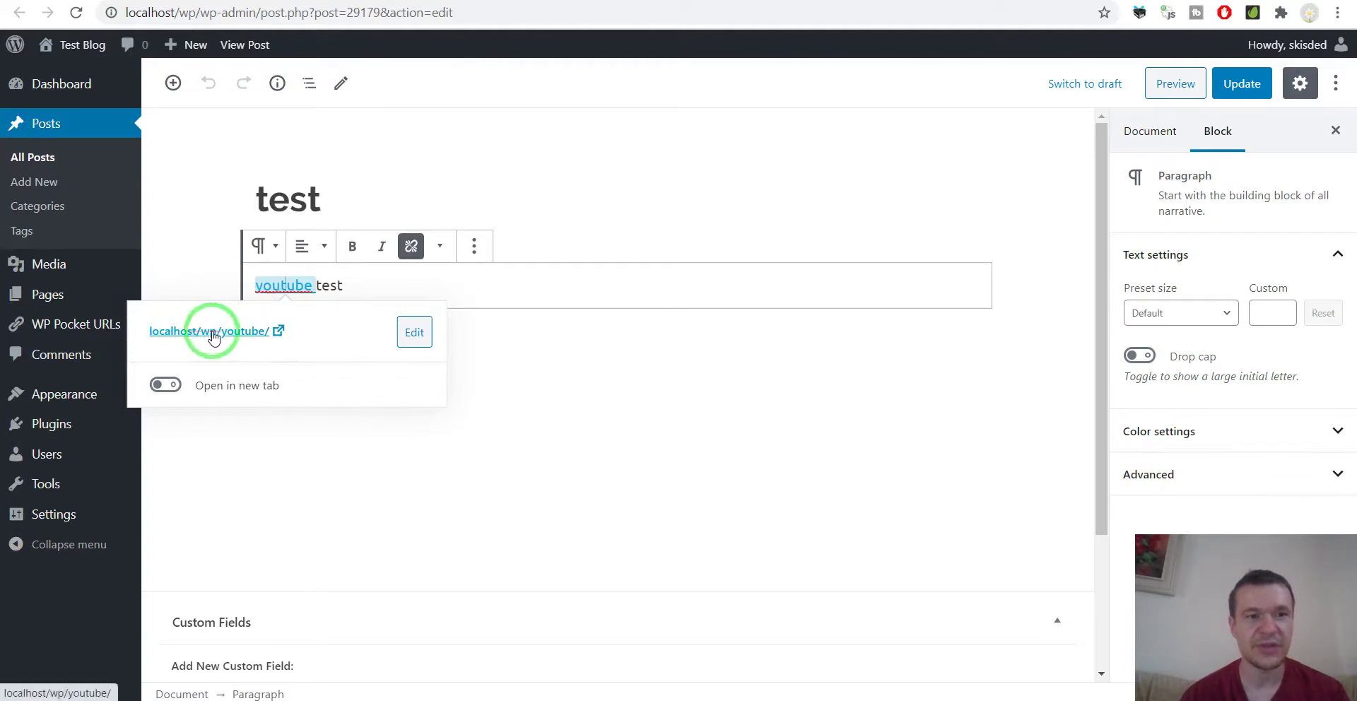
{"action": "left_click", "coordinate": [189, 333]}
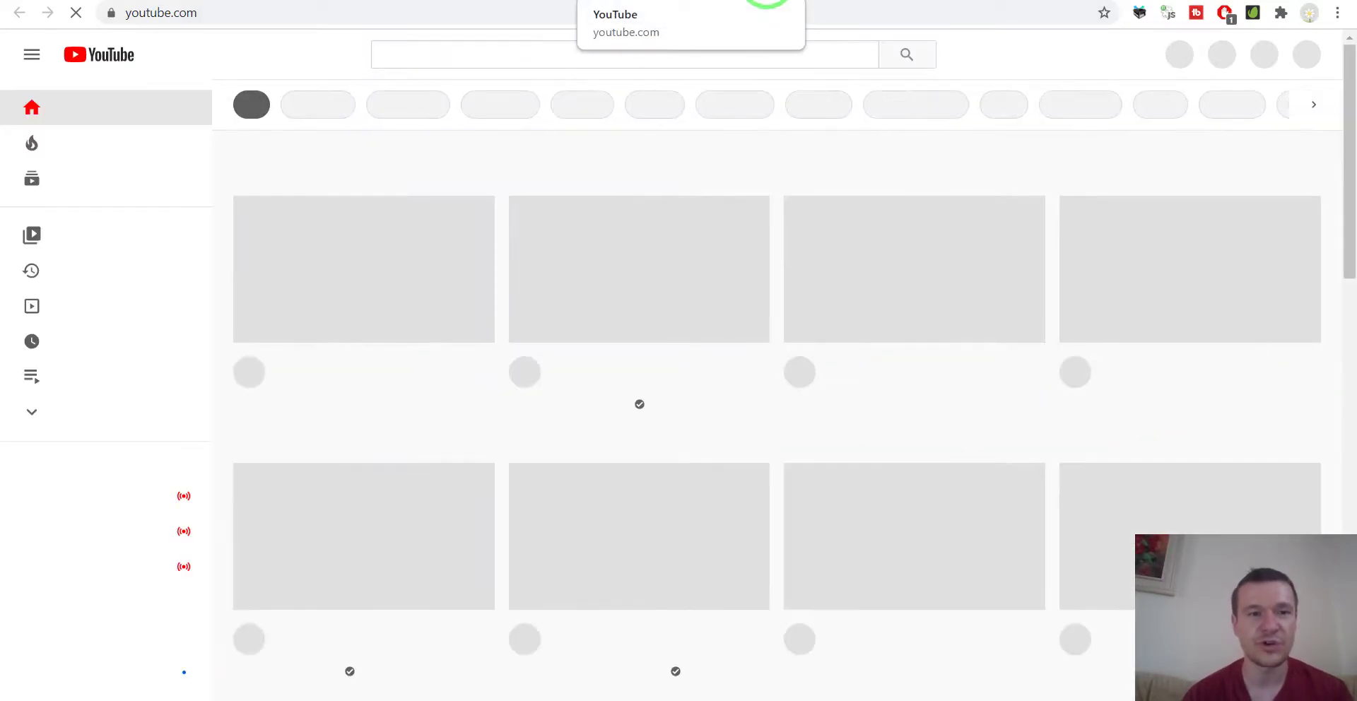
{"action": "key", "text": "ctrl+shift+Tab"}
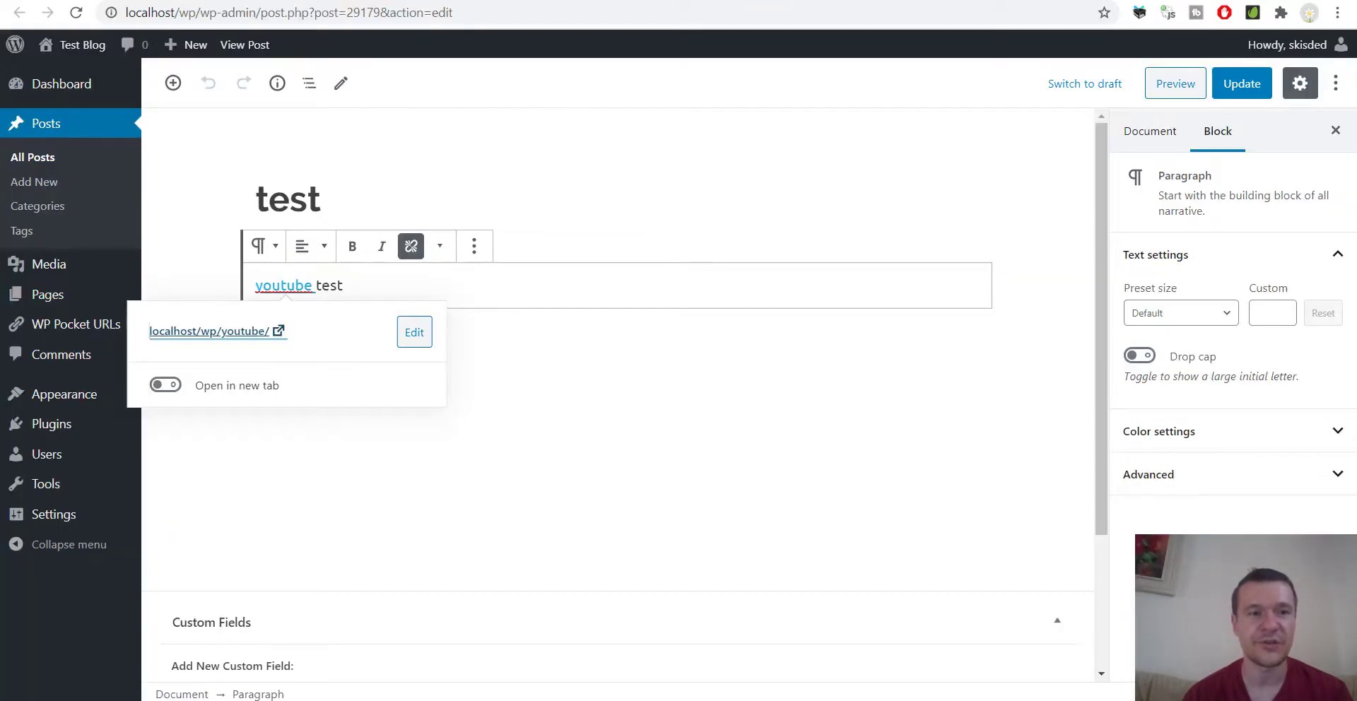
{"action": "left_click", "coordinate": [561, 122]}
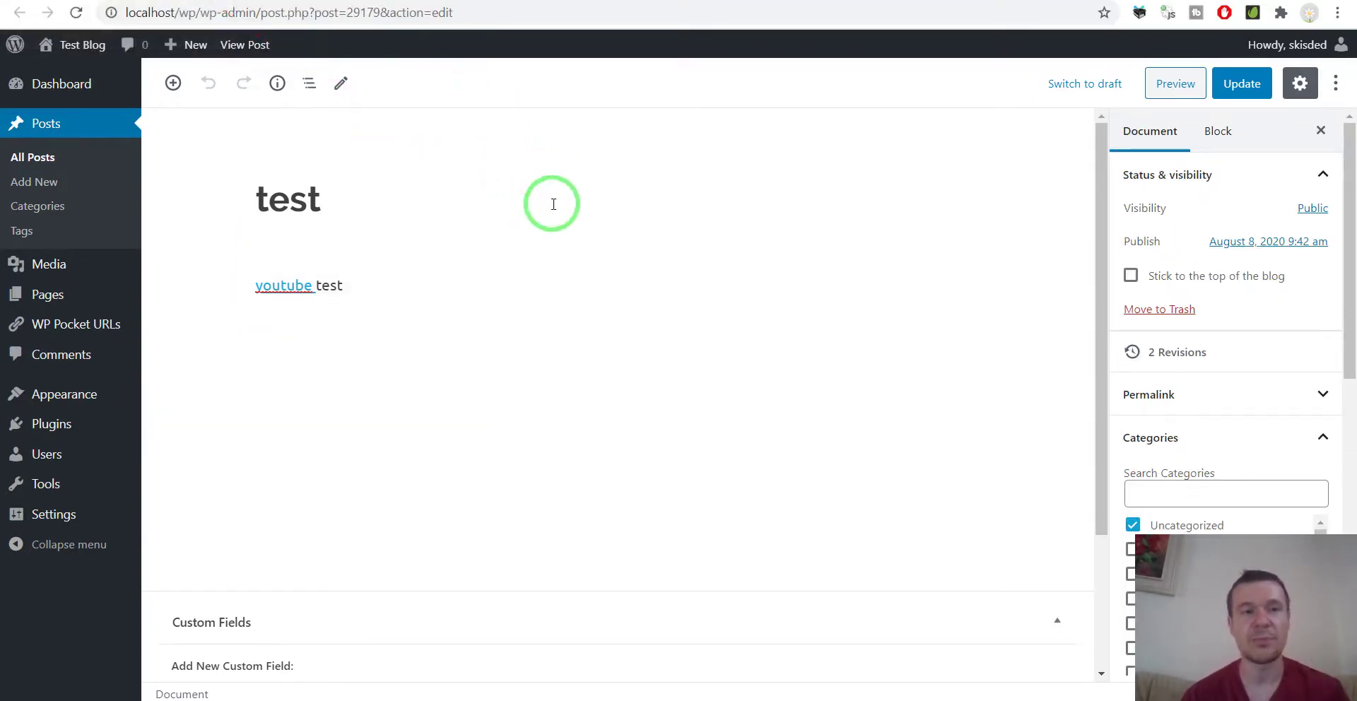
Return to the wordpress.org Add Your Plugin page
{"action": "left_click", "coordinate": [251, 2]}
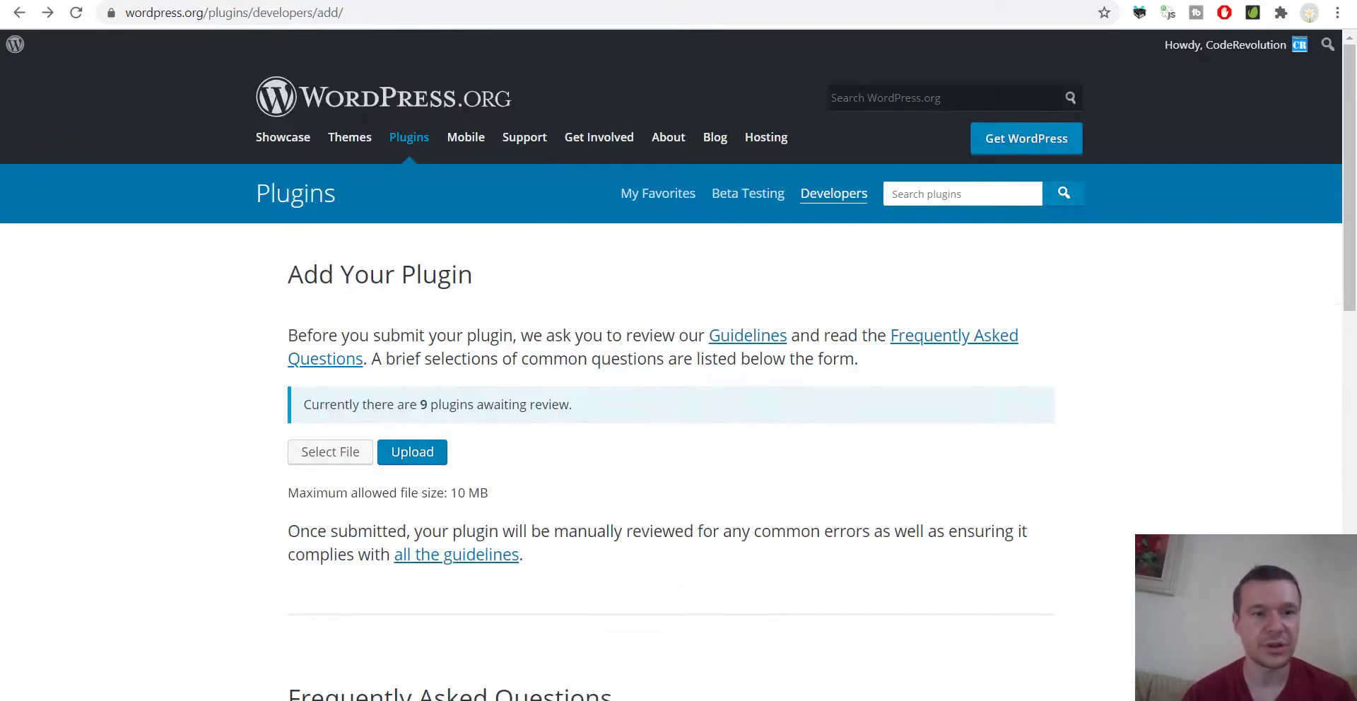
{"action": "left_click", "coordinate": [348, 3]}
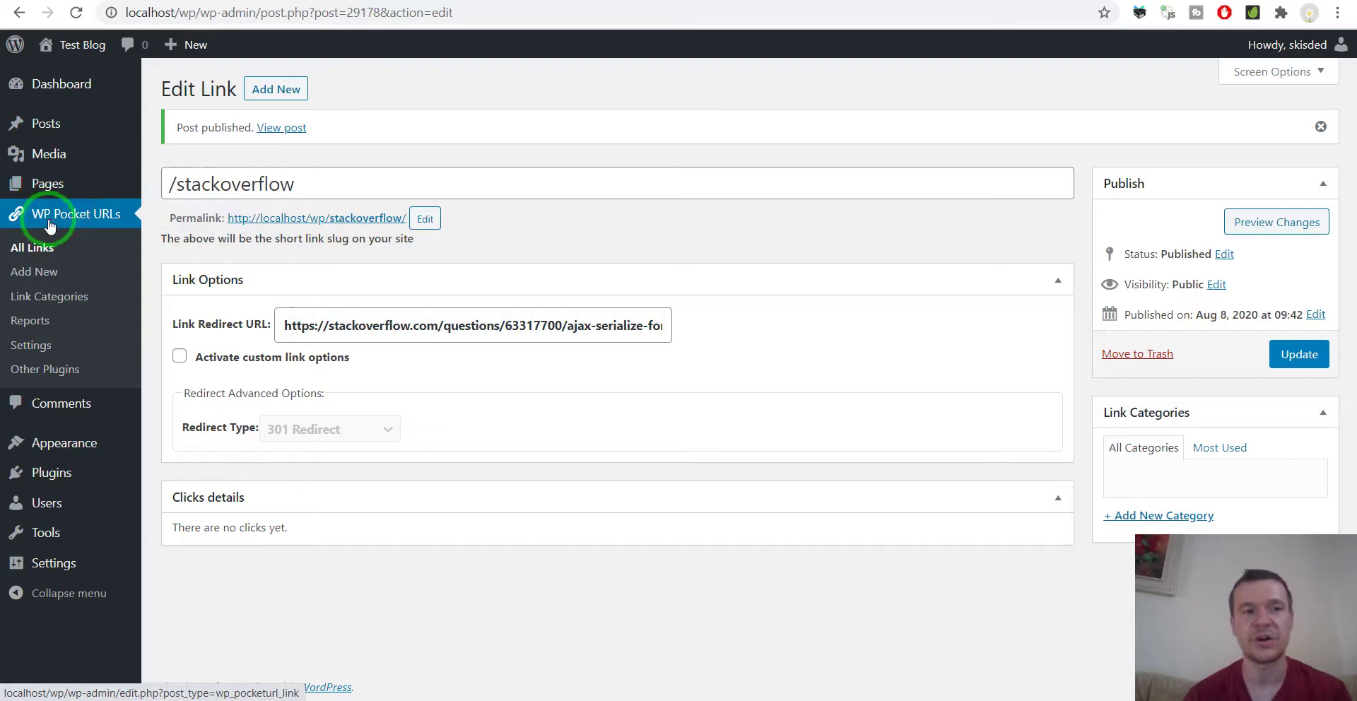
{"action": "left_click", "coordinate": [142, 1]}
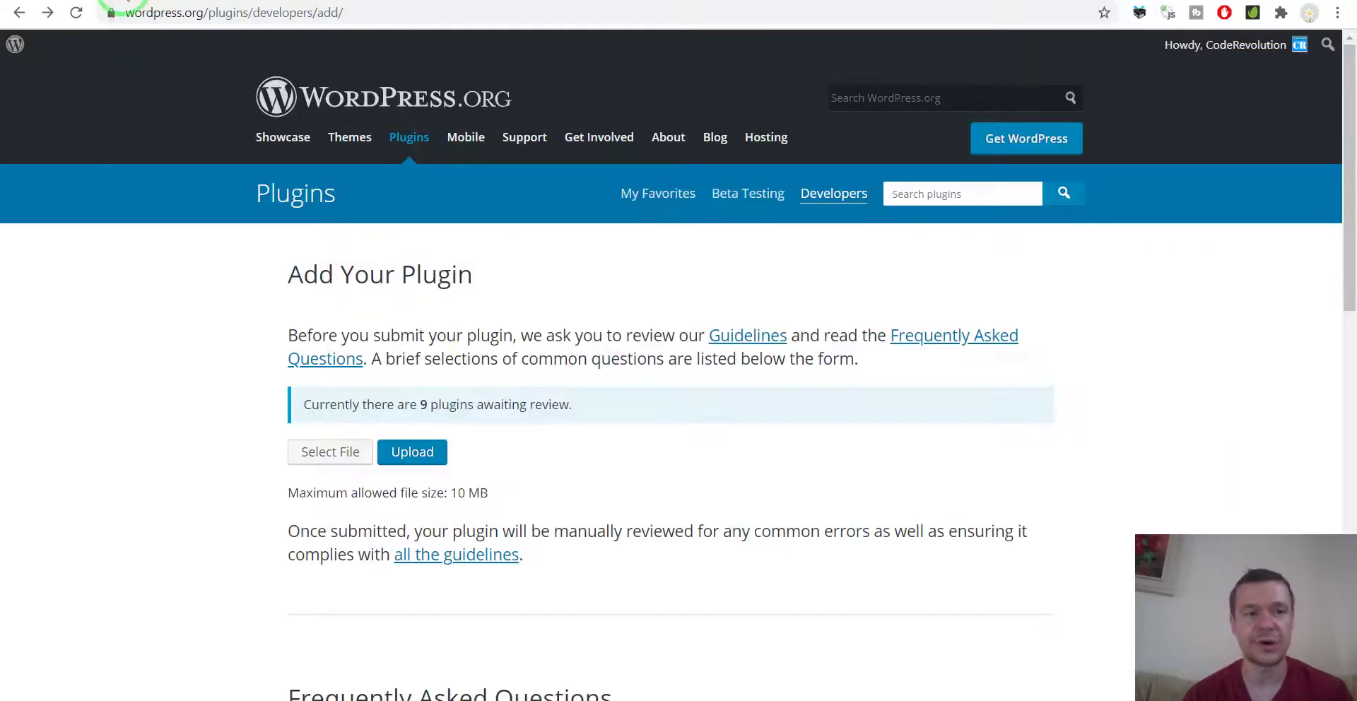
{"action": "left_click", "coordinate": [193, 17]}
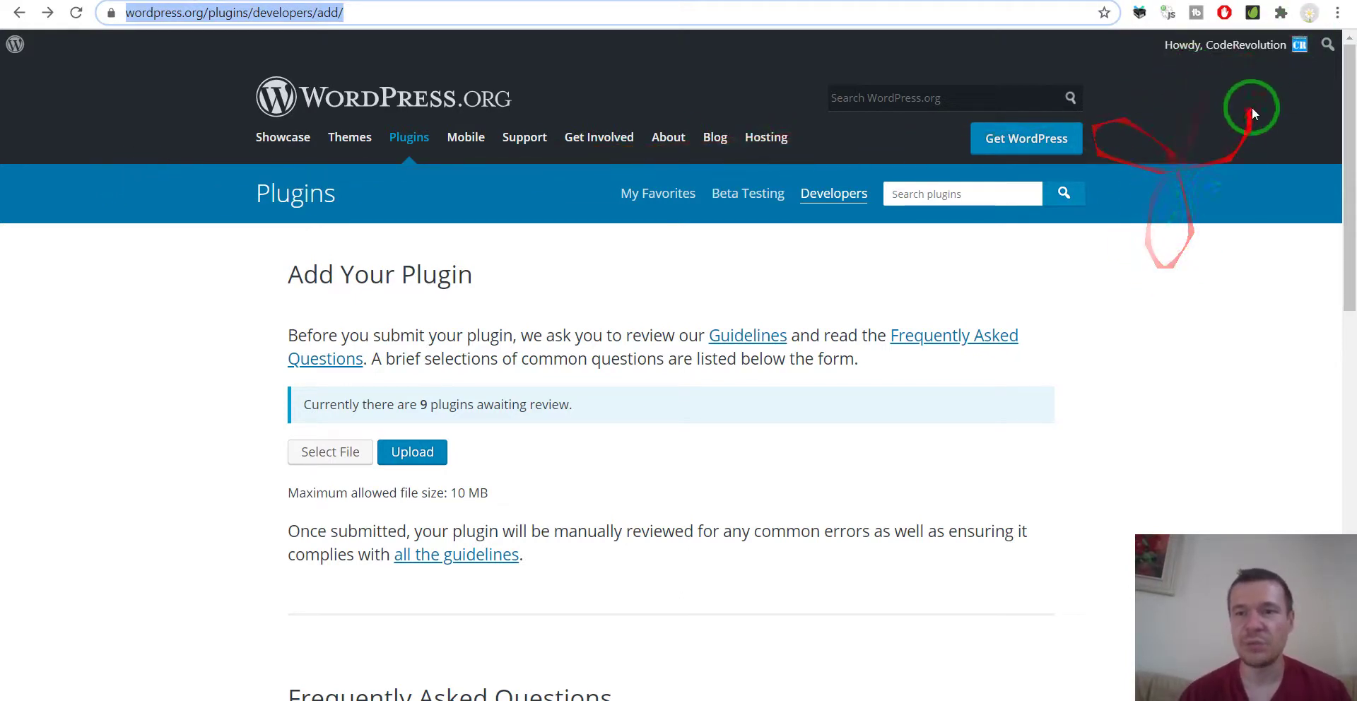
{"action": "left_click", "coordinate": [21, 230]}
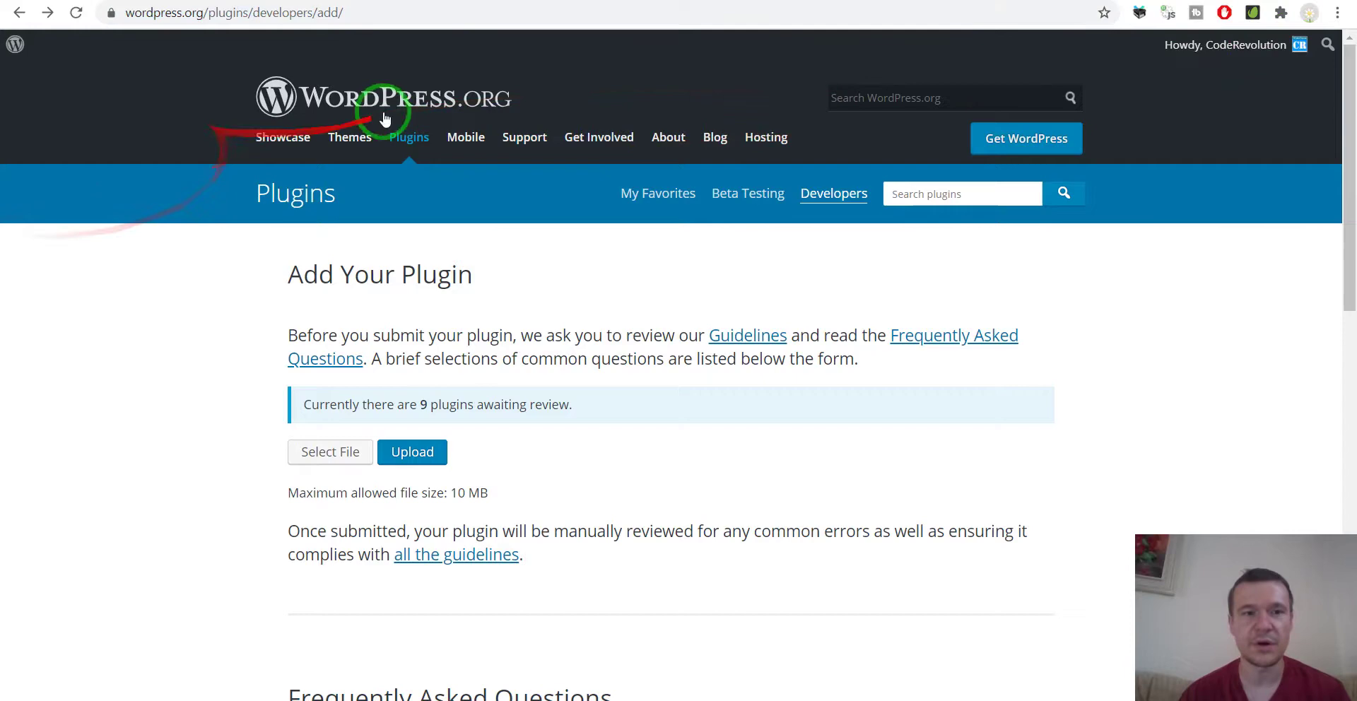
Select wp-pocketurl.zip and upload it, revealing the identical plugin and author URI error
{"action": "left_click", "coordinate": [325, 456]}
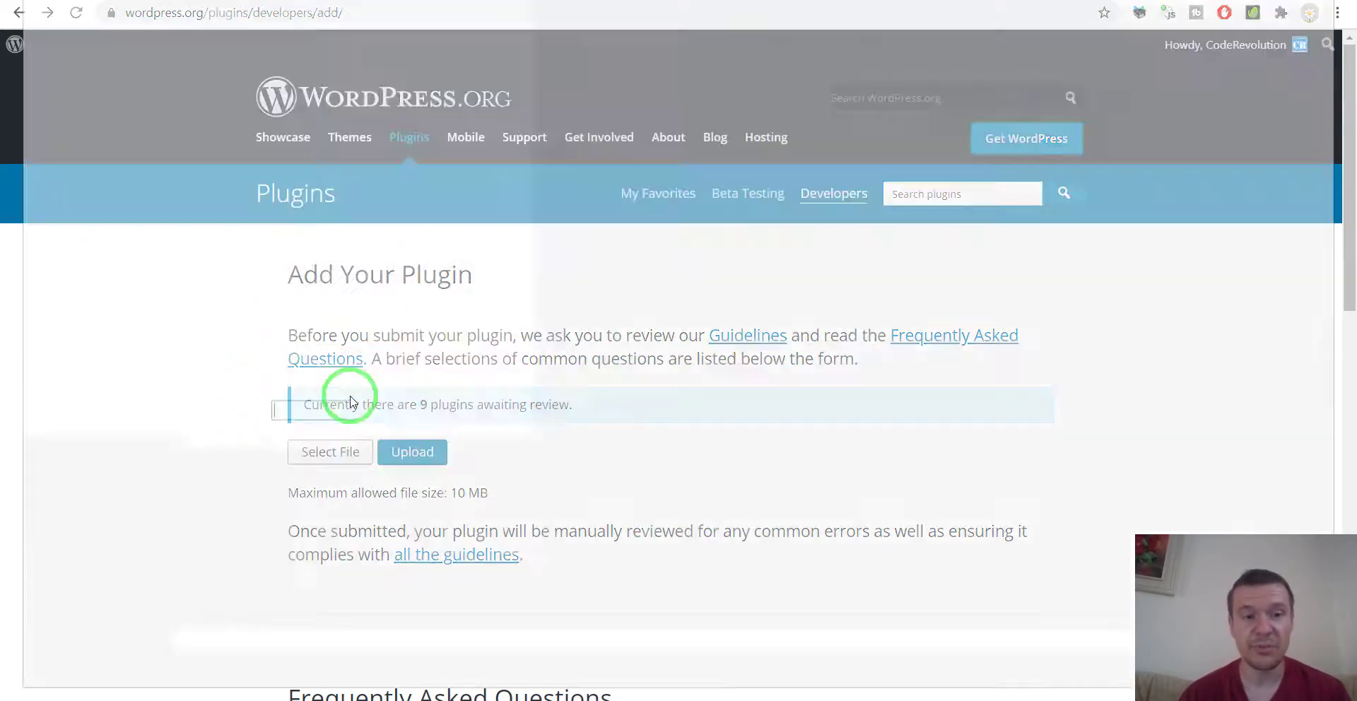
{"action": "scroll", "coordinate": [287, 363], "scroll_direction": "down", "scroll_amount": 20}
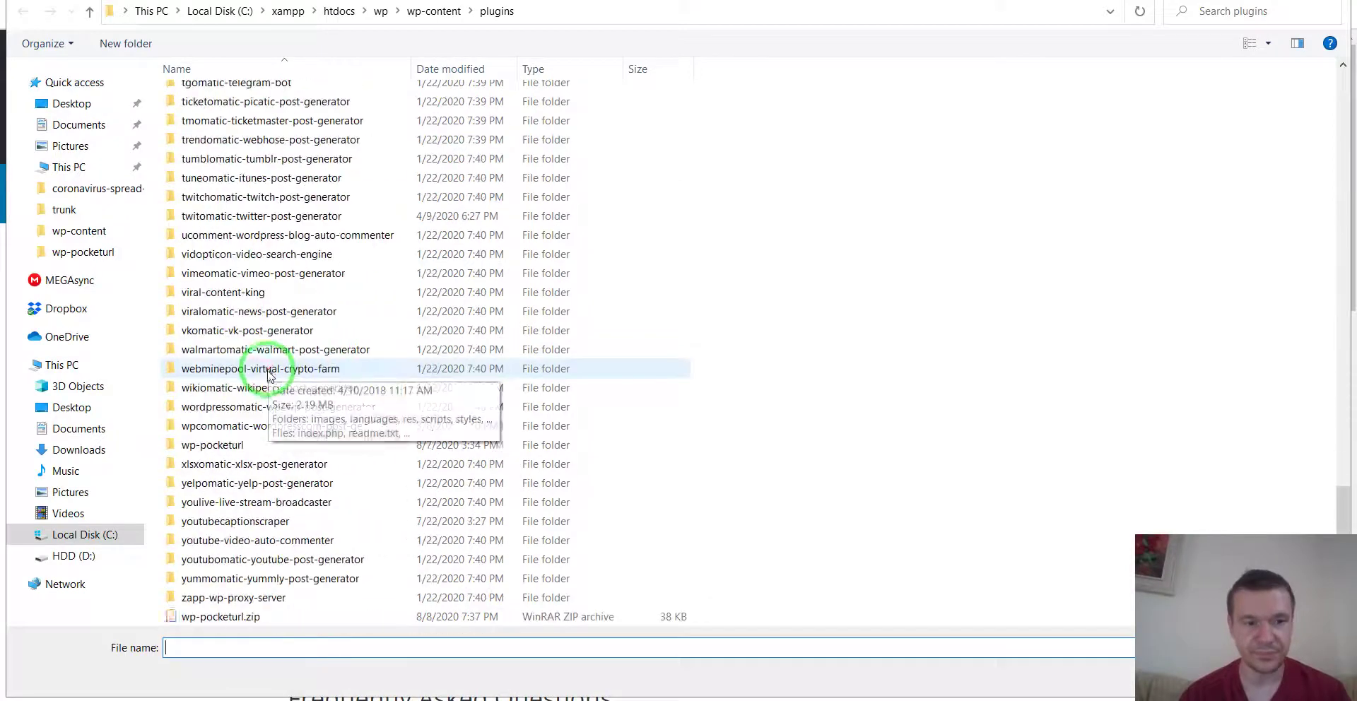
{"action": "double_click", "coordinate": [228, 615]}
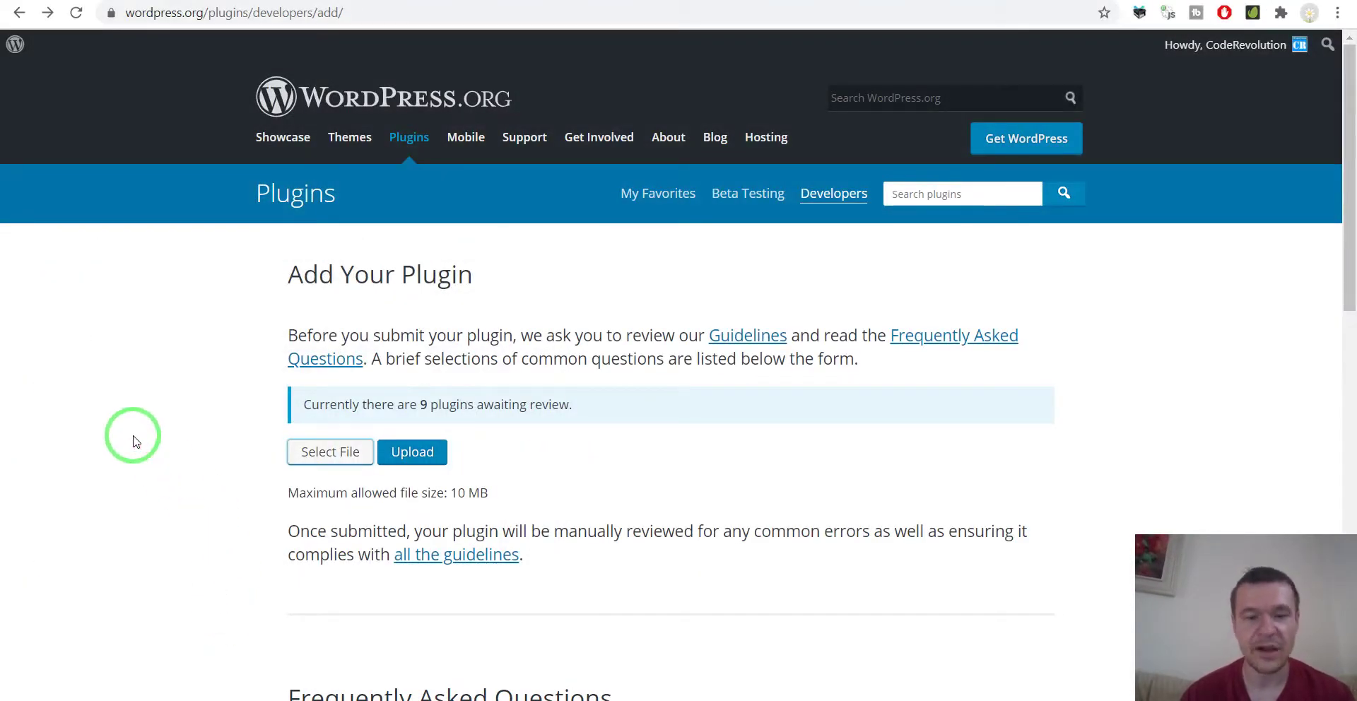
{"action": "scroll", "coordinate": [133, 442], "scroll_direction": "down", "scroll_amount": 1}
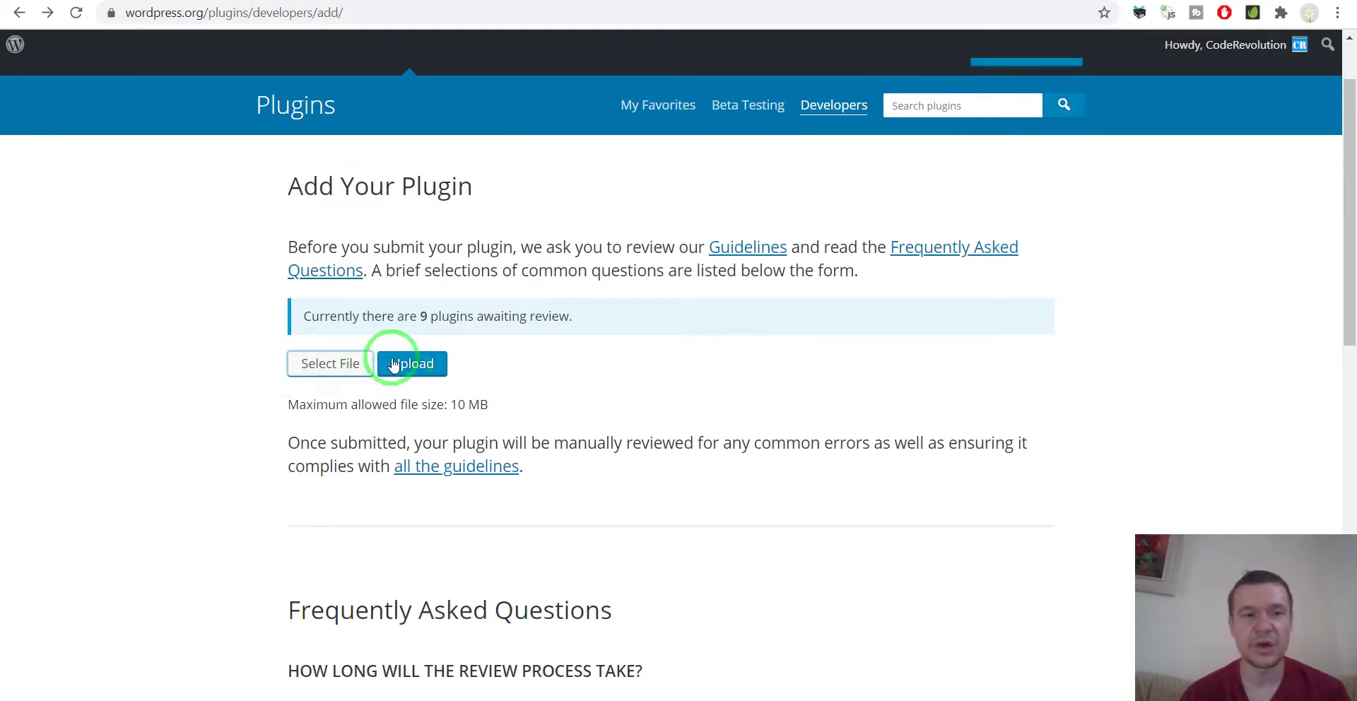
{"action": "left_click", "coordinate": [416, 376]}
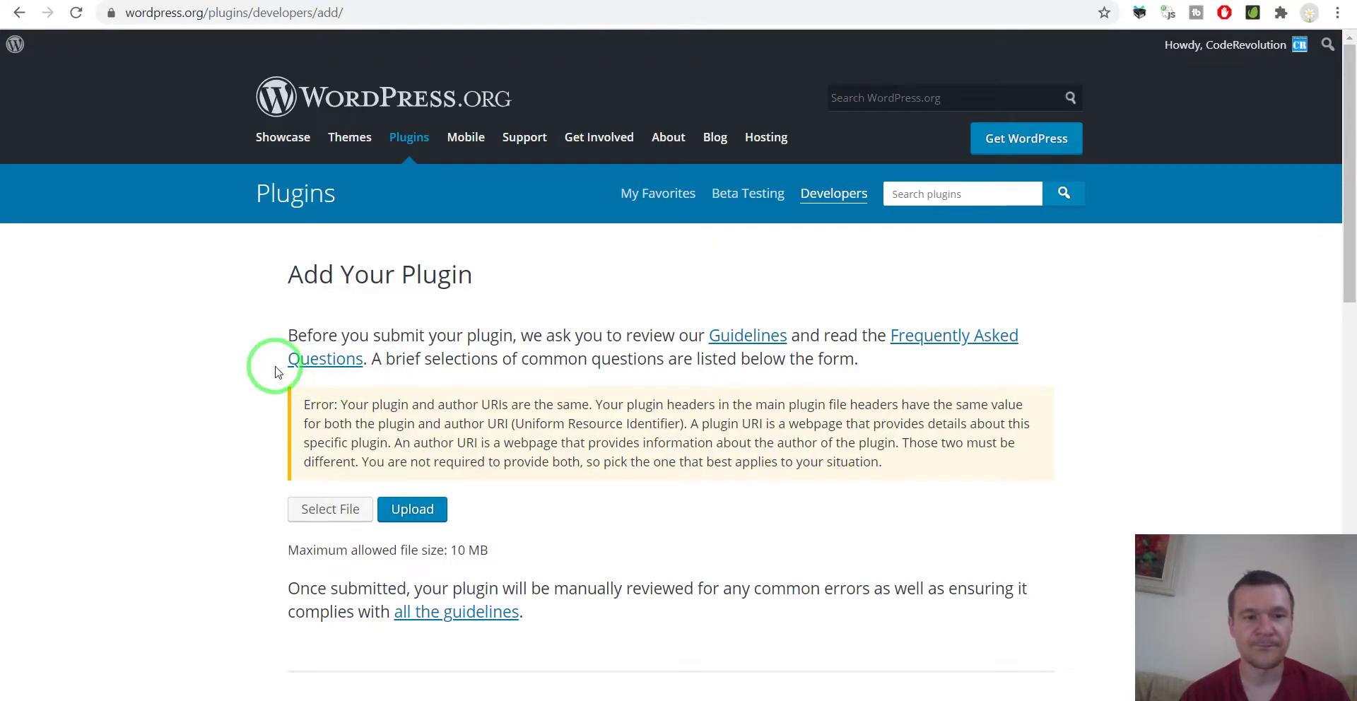
{"action": "scroll", "coordinate": [276, 373], "scroll_direction": "down", "scroll_amount": 1}
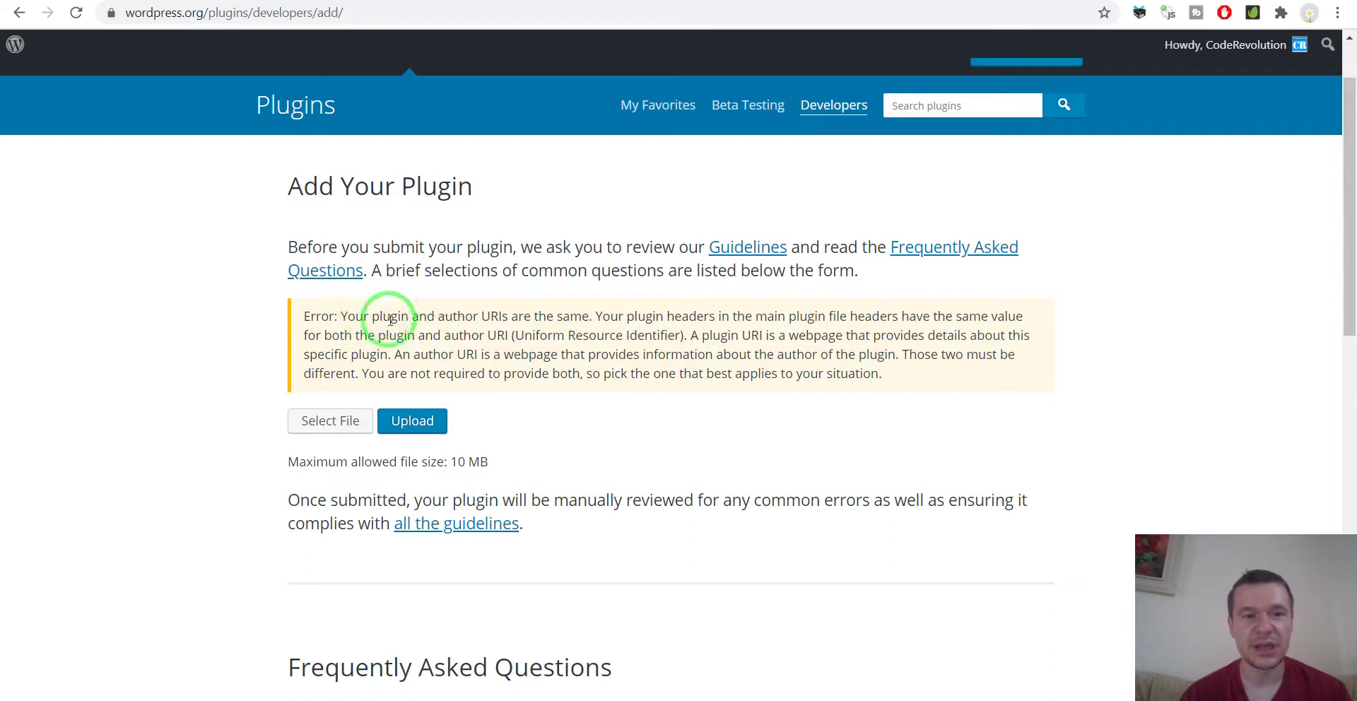
{"action": "mouse_move", "coordinate": [414, 317]}
{"action": "left_mouse_down"}
{"action": "mouse_move", "coordinate": [649, 318]}
{"action": "mouse_move", "coordinate": [701, 338]}
{"action": "mouse_move", "coordinate": [499, 337]}
{"action": "mouse_move", "coordinate": [606, 585]}
{"action": "mouse_move", "coordinate": [521, 627]}
{"action": "left_mouse_up"}
Open wp-pocketurl.php from the wp-pocketurl plugin folder in Notepad++
{"action": "mouse_move", "coordinate": [584, 700]}
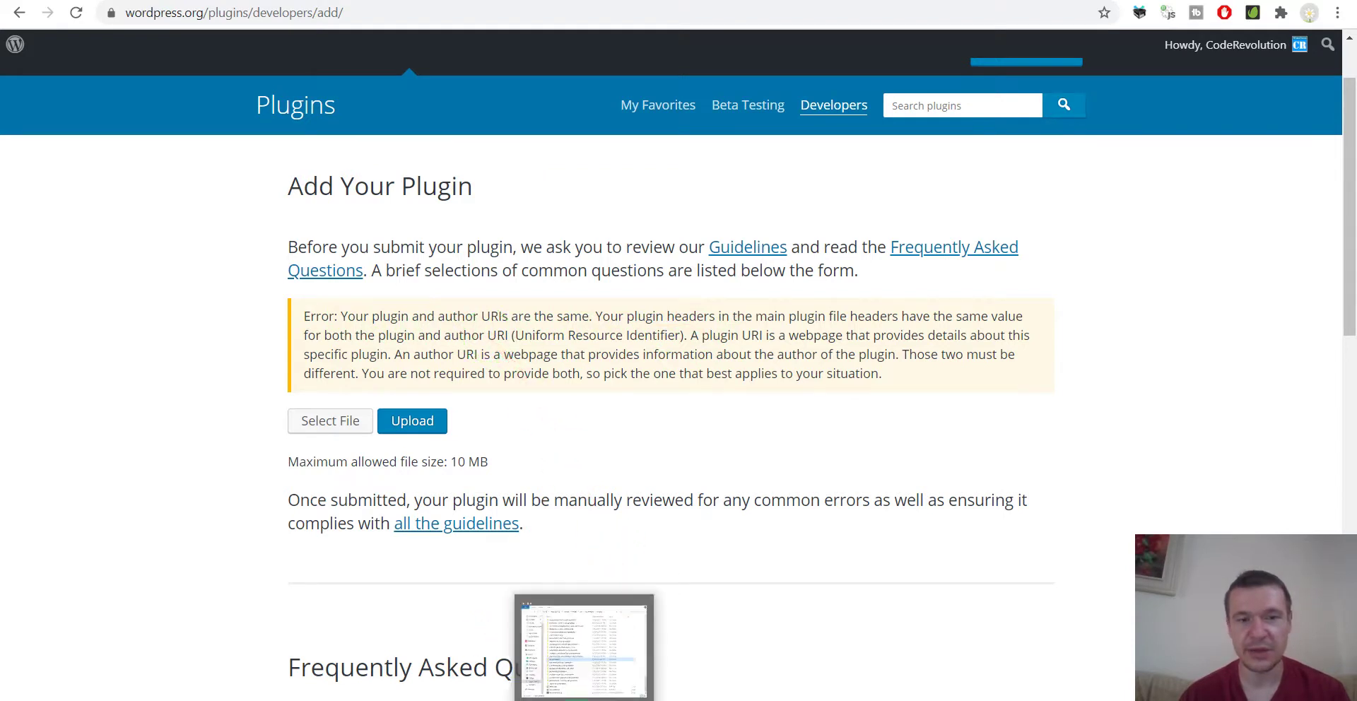
{"action": "left_click", "coordinate": [584, 679]}
{"action": "double_click", "coordinate": [514, 352]}
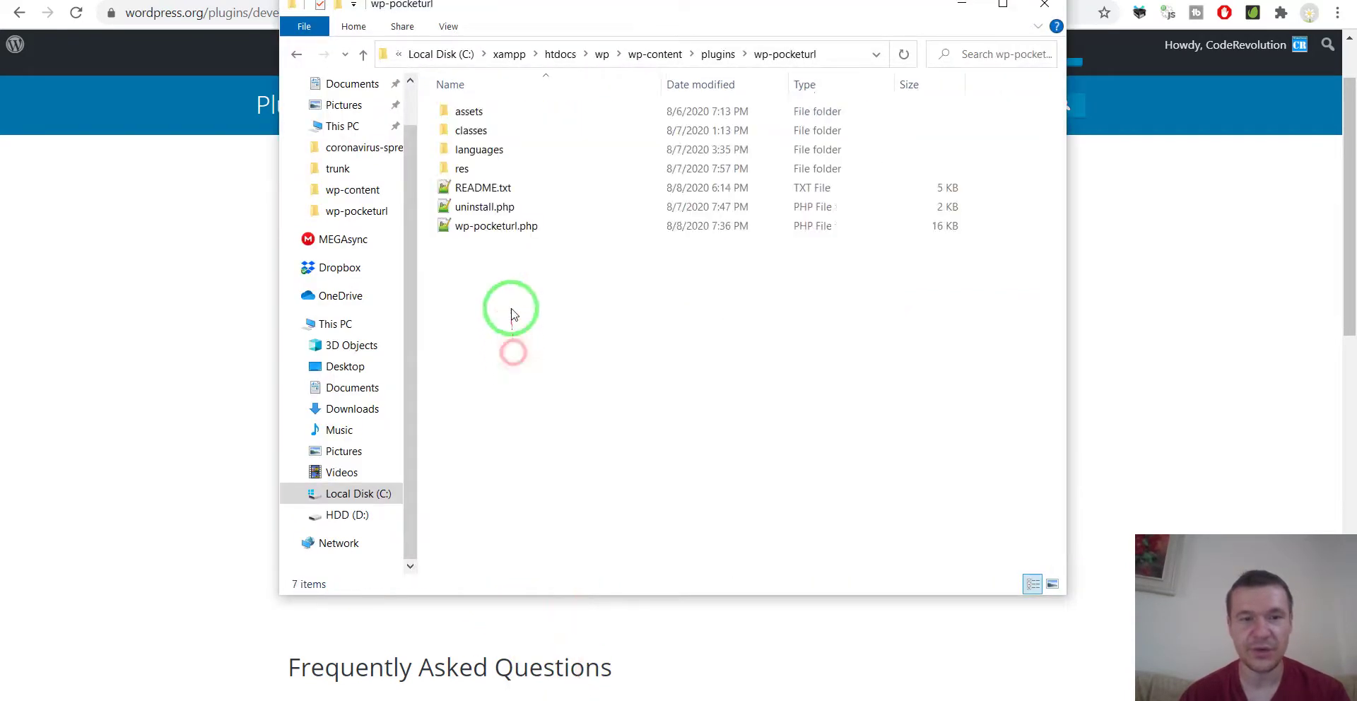
{"action": "double_click", "coordinate": [506, 226]}
{"action": "mouse_move", "coordinate": [515, 233]}
{"action": "left_mouse_down"}
{"action": "mouse_move", "coordinate": [332, 240]}
{"action": "mouse_move", "coordinate": [1300, 292]}
{"action": "left_mouse_up"}
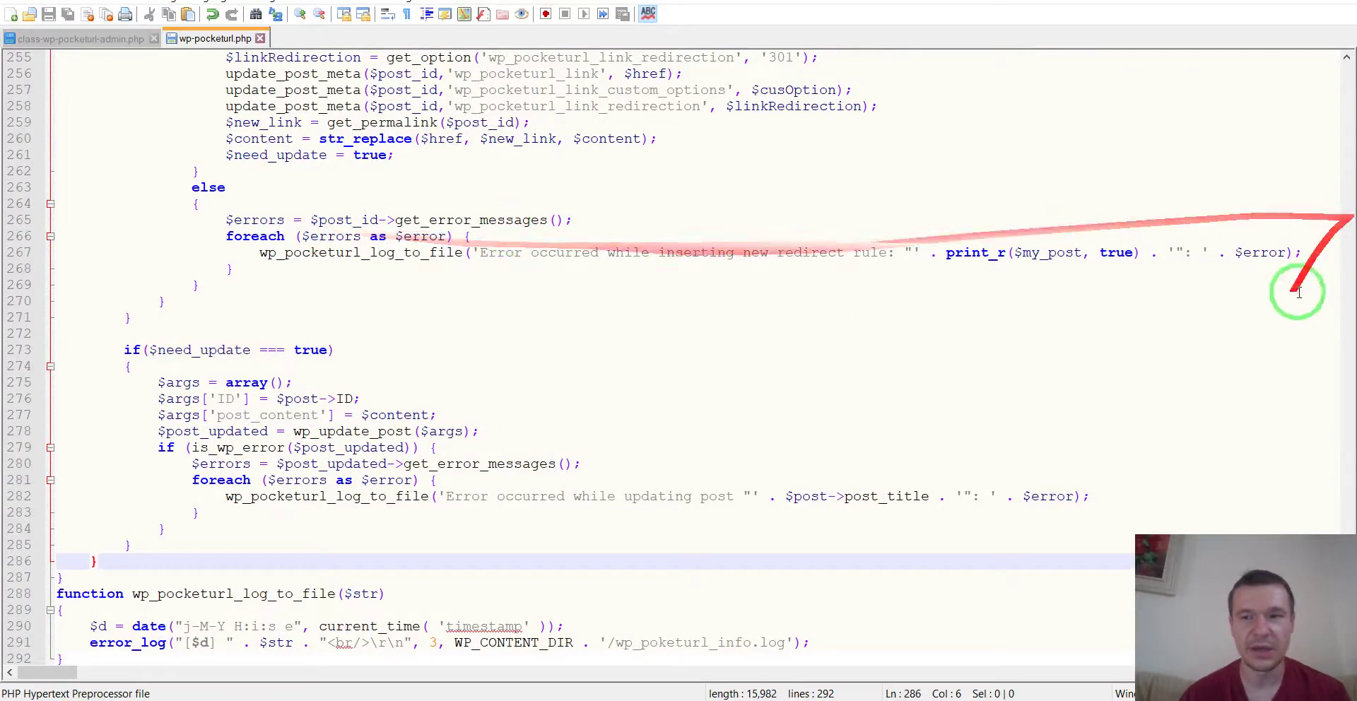
{"action": "scroll", "coordinate": [1265, 290], "scroll_direction": "up", "scroll_amount": 15}
{"action": "left_click_drag", "start_coordinate": [1348, 454], "coordinate": [1351, 85]}
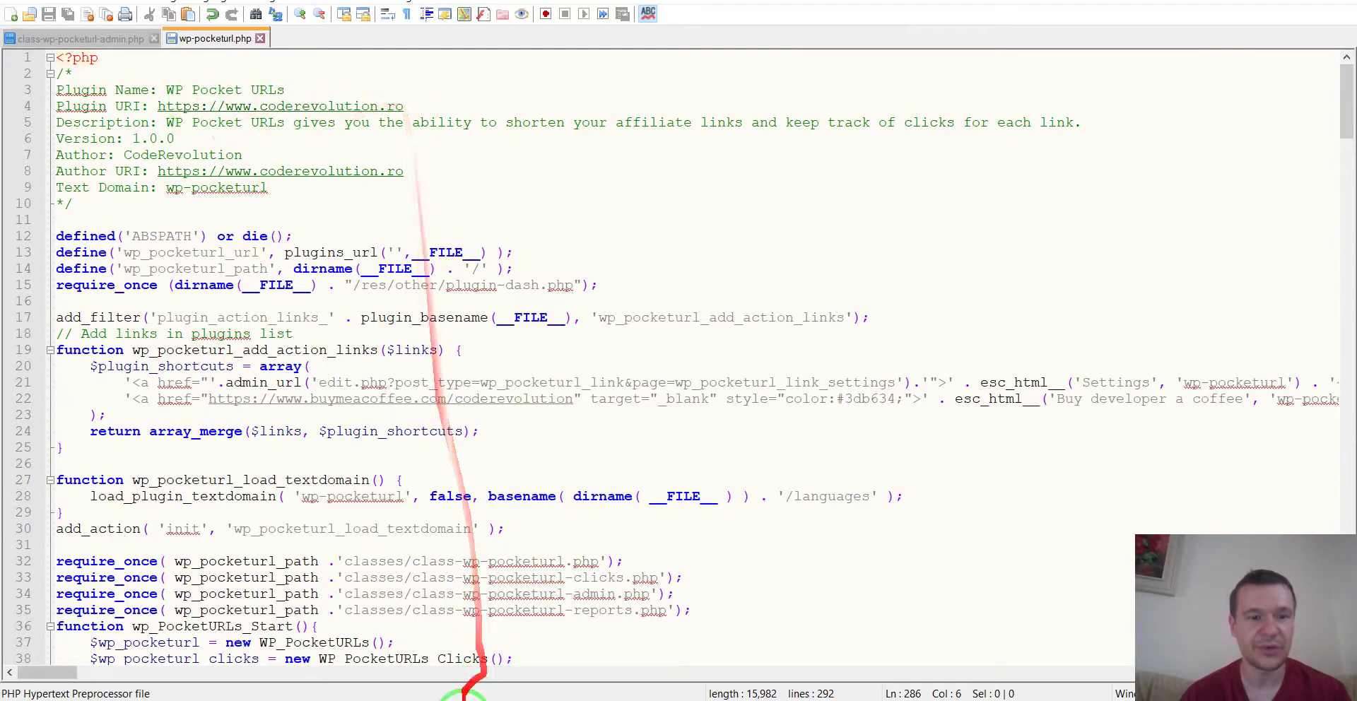
{"action": "left_click", "coordinate": [464, 697]}
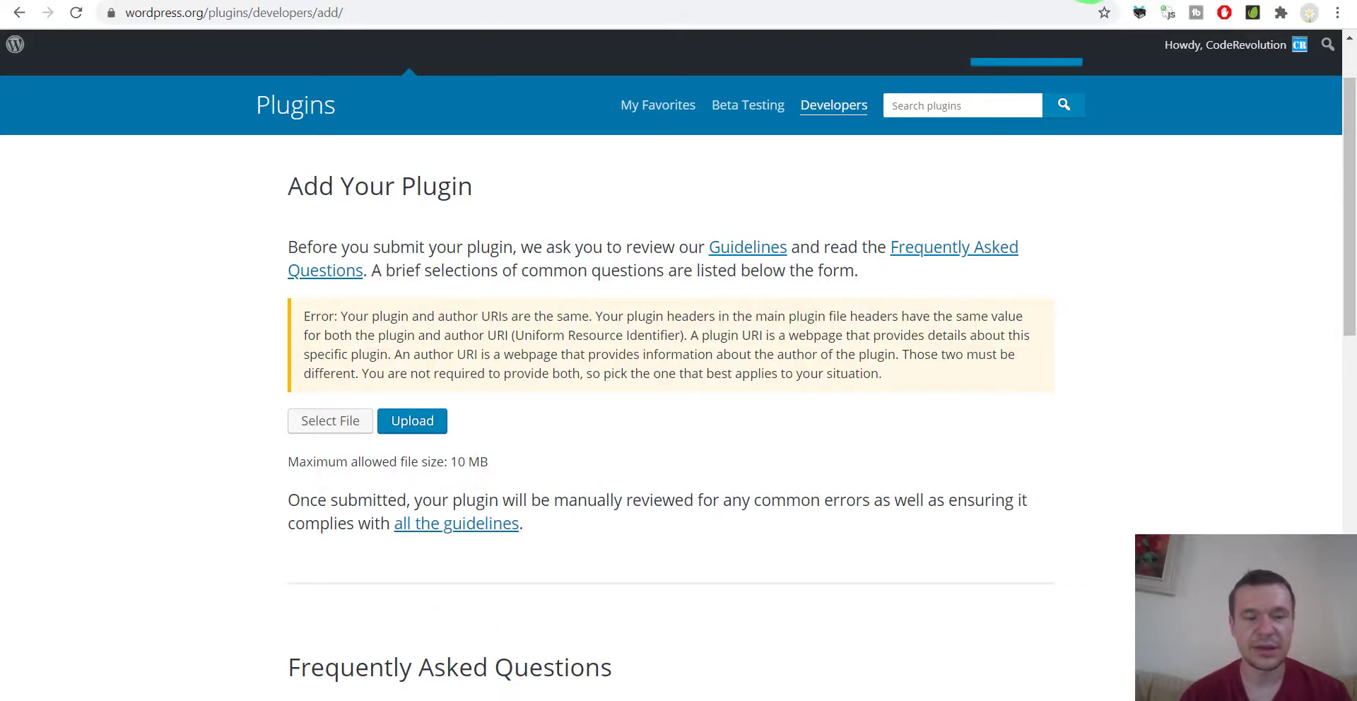
{"action": "left_click", "coordinate": [718, 697]}
{"action": "left_click", "coordinate": [416, 107]}
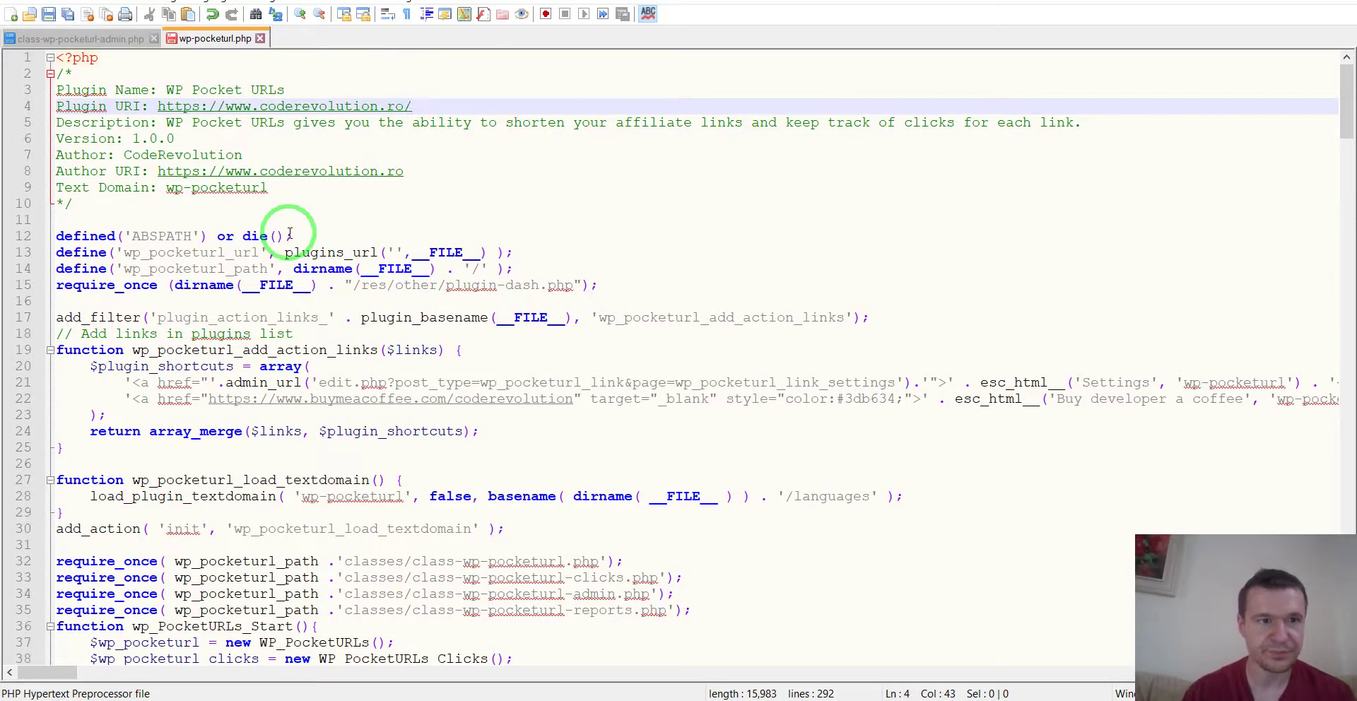
{"action": "type", "text": "/wp-p"}
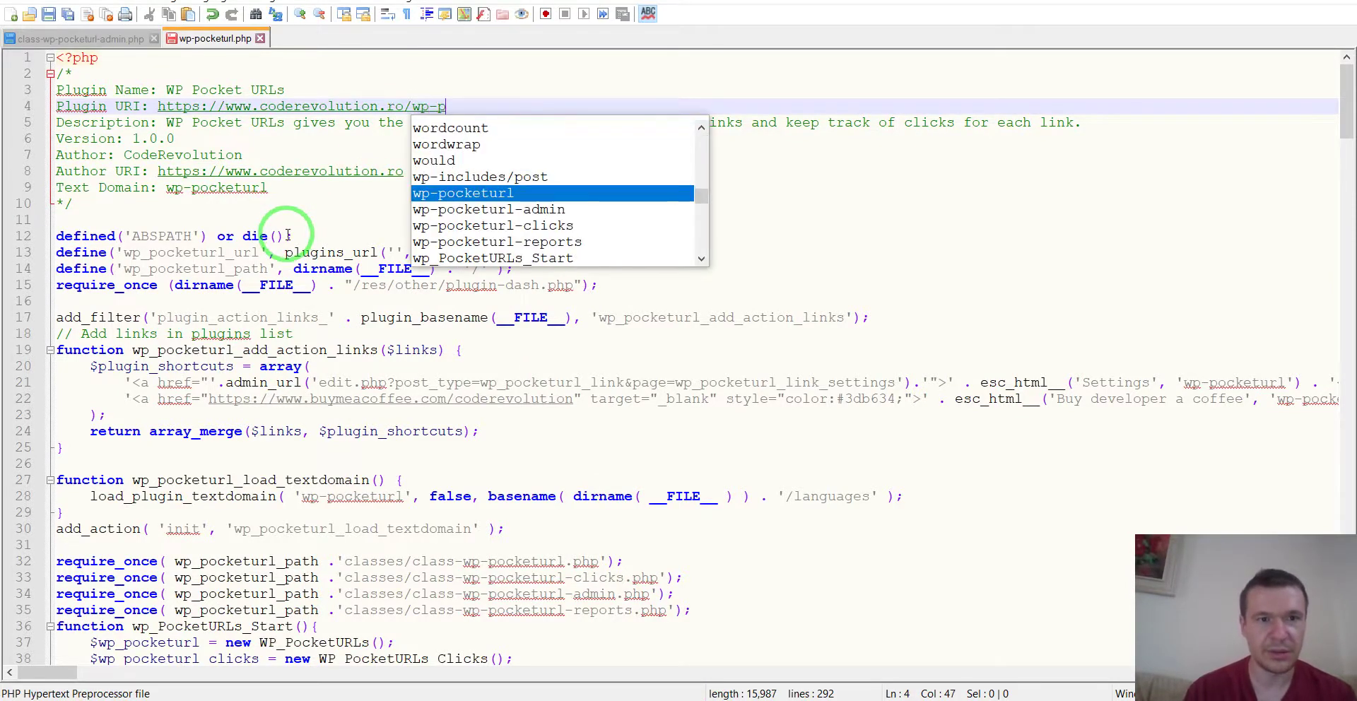
{"action": "type", "text": "ocket"}
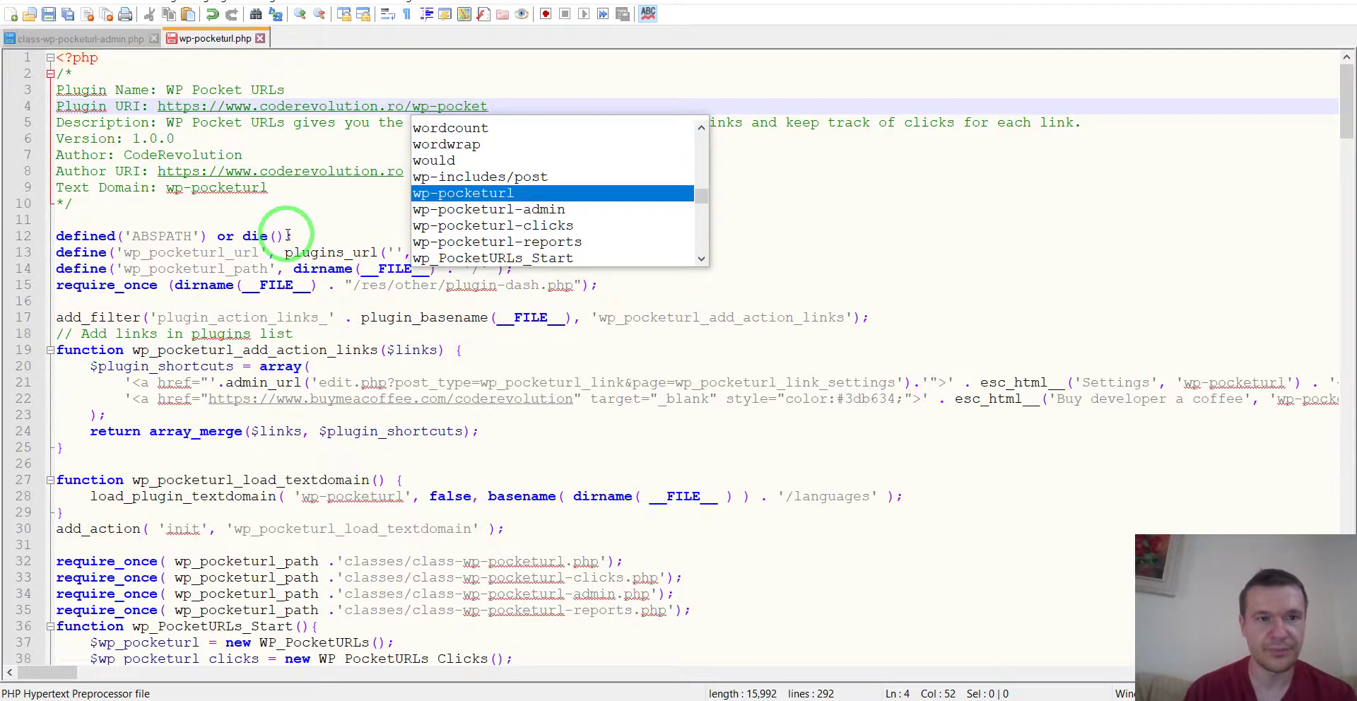
{"action": "type", "text": "-urls"}
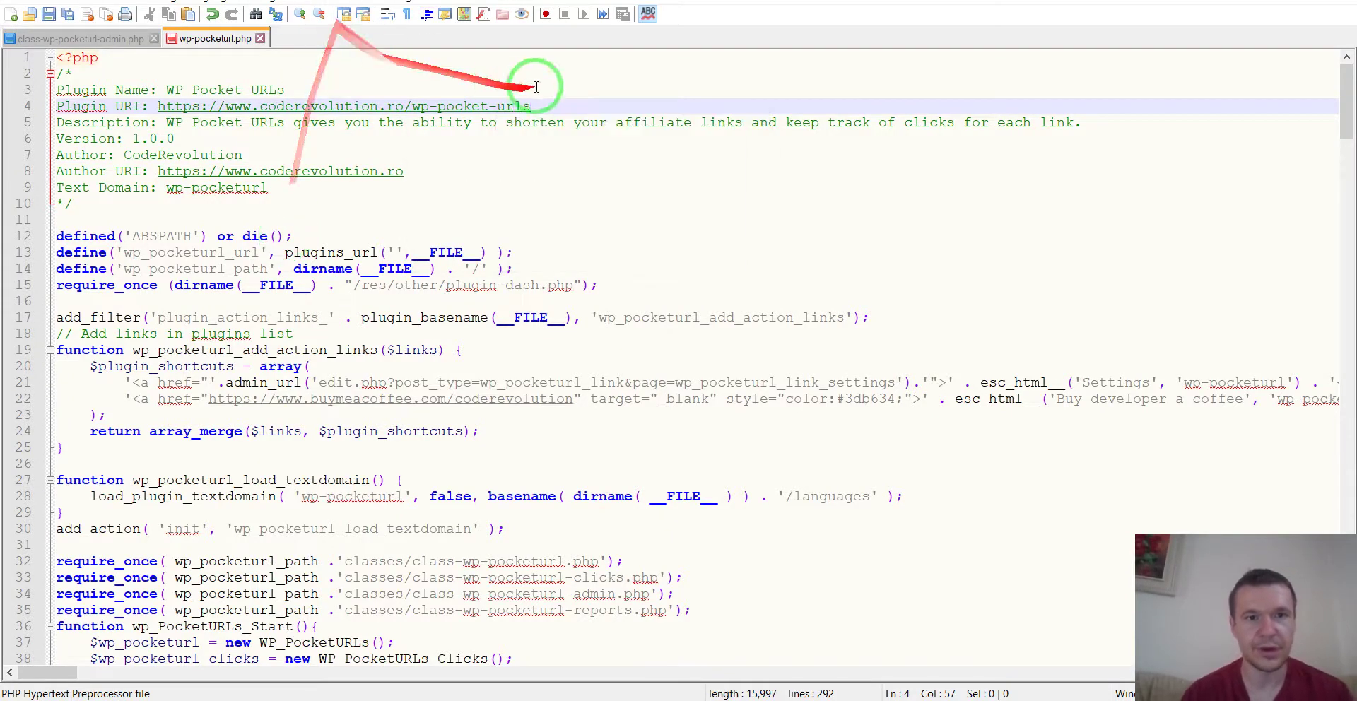
{"action": "key", "text": "Left"}
{"action": "key", "text": "Left"}
{"action": "key", "text": "Left"}
{"action": "key", "text": "Left"}
{"action": "key", "text": "BackSpace"}
{"action": "left_click", "coordinate": [532, 106]}
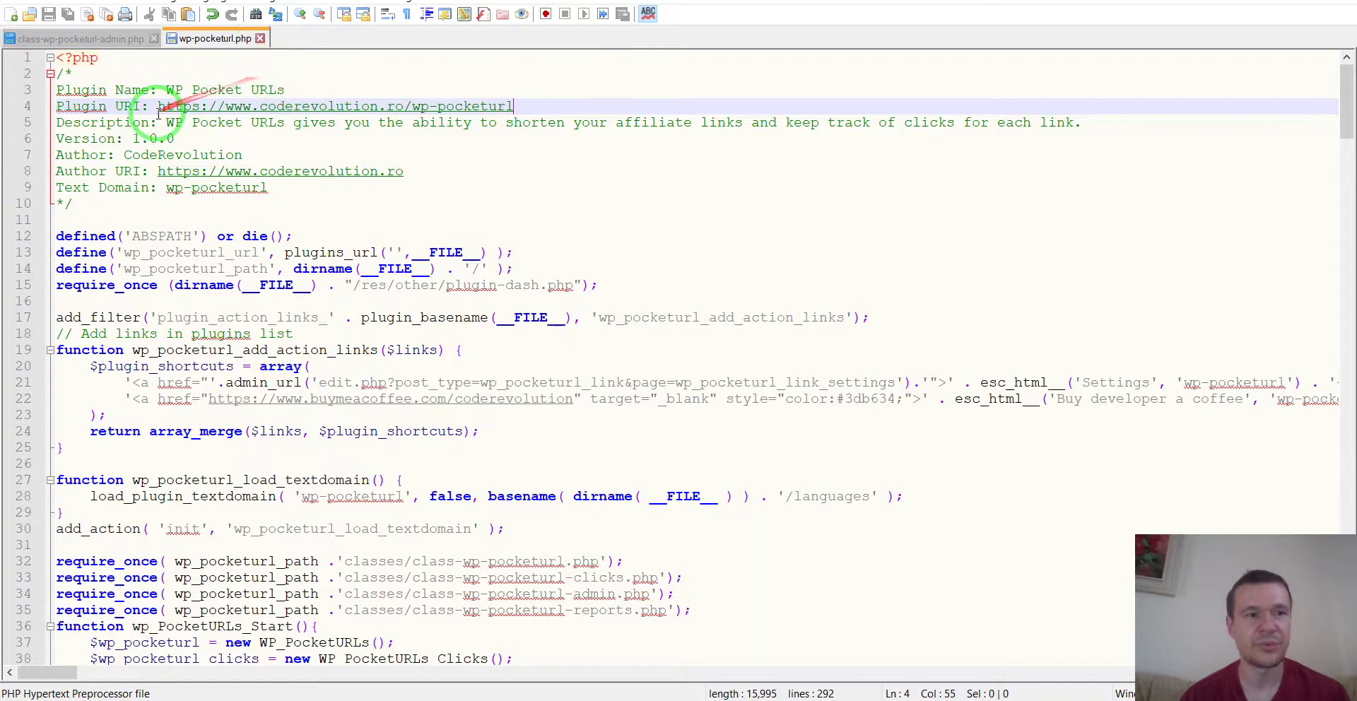
Close the edited file and delete the old wp-pocketurl.zip from the plugins folder
{"action": "left_click", "coordinate": [260, 38]}
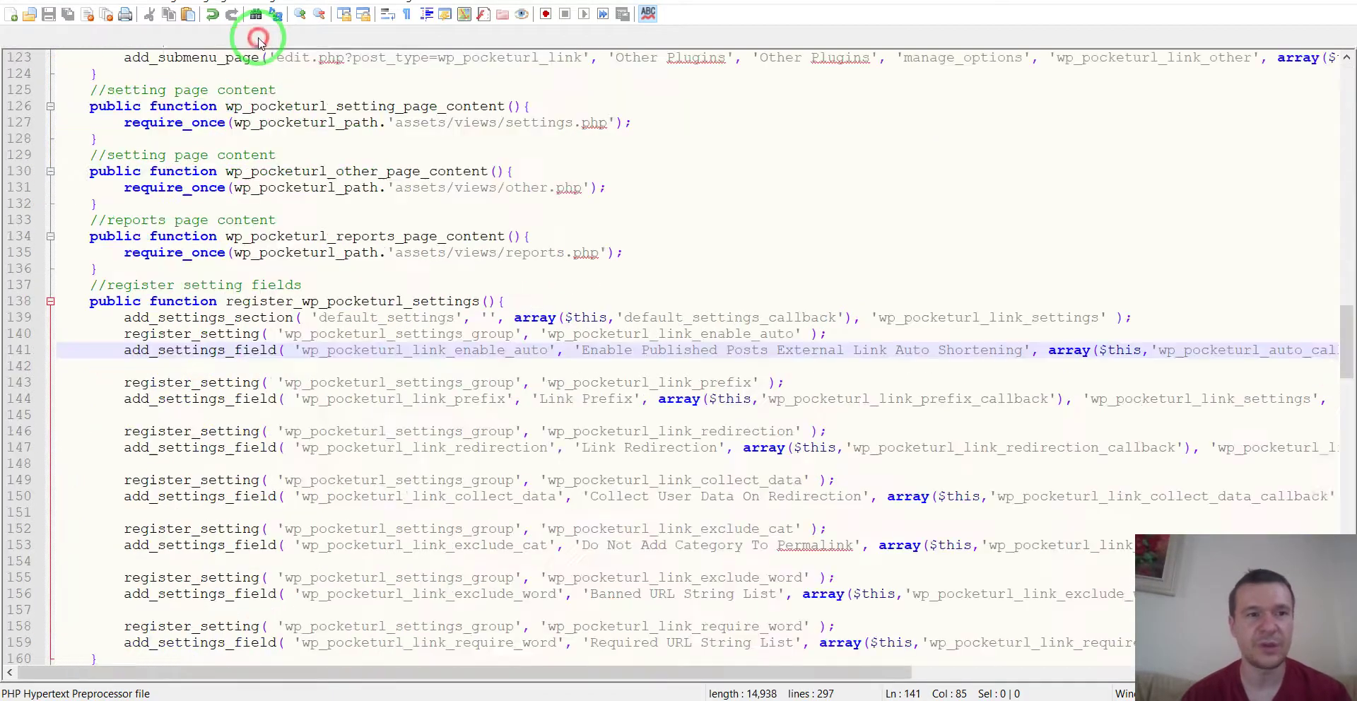
{"action": "left_click", "coordinate": [588, 699]}
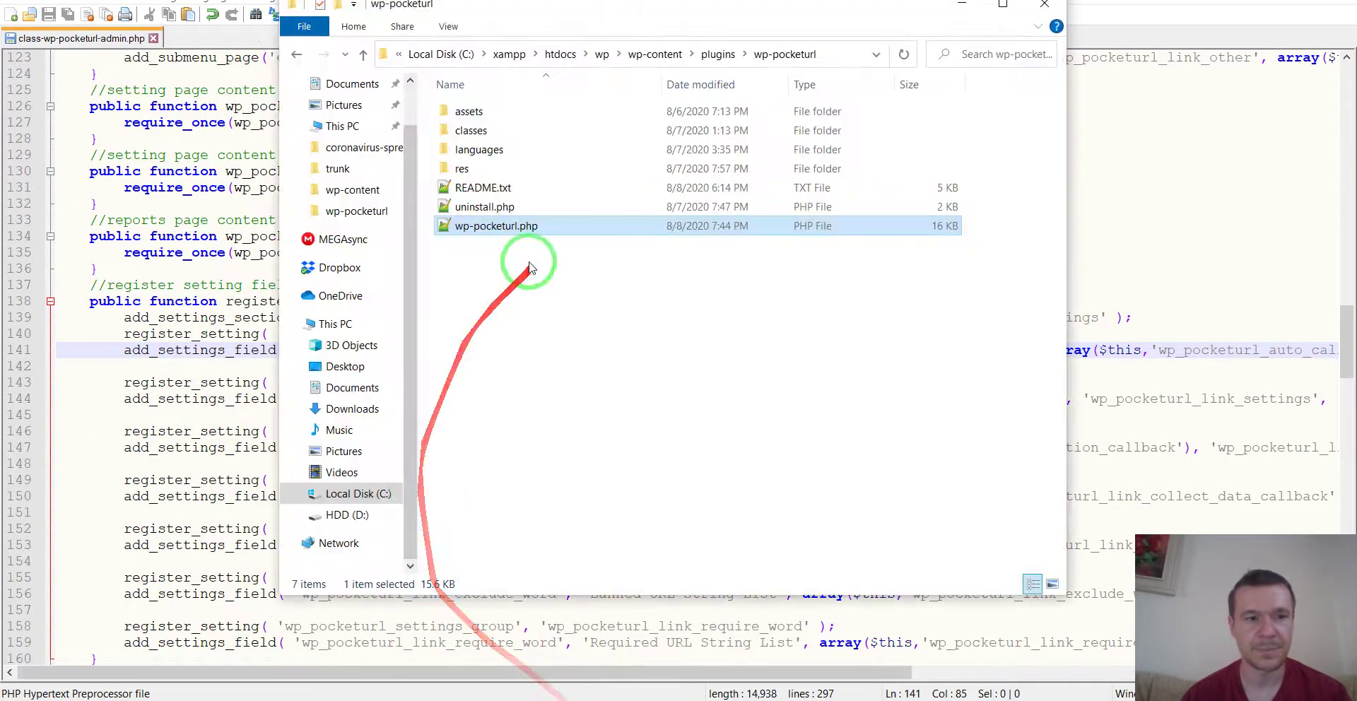
{"action": "left_click", "coordinate": [1254, 2]}
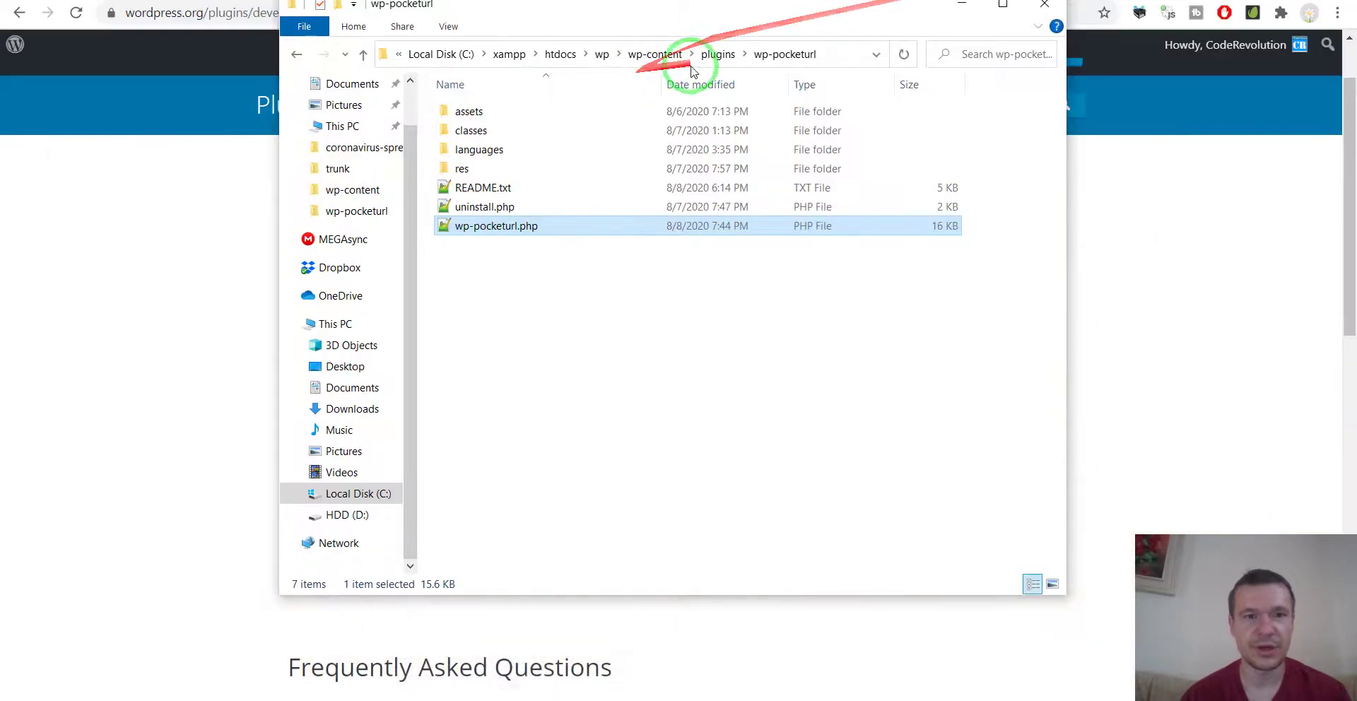
{"action": "left_click", "coordinate": [715, 53]}
{"action": "left_click", "coordinate": [495, 545]}
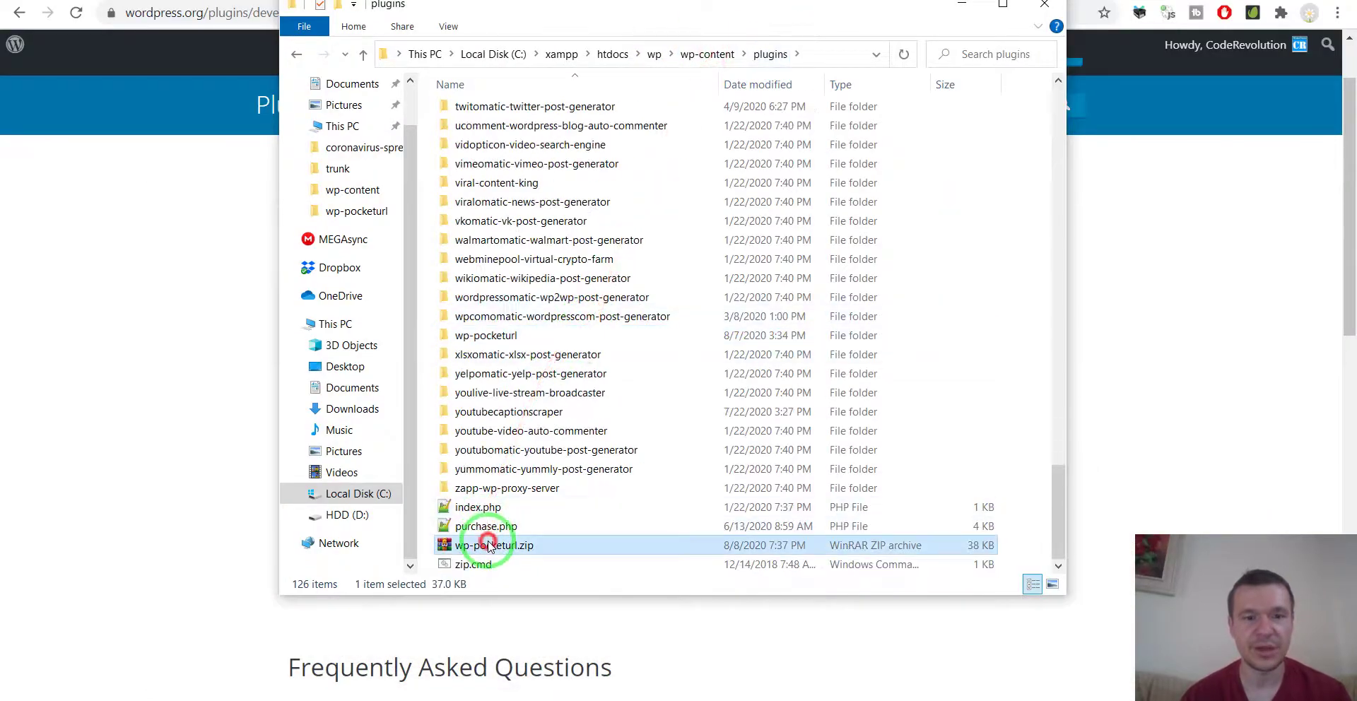
{"action": "key", "text": "Delete"}
Pack the wp-pocketurl folder into a new ZIP archive and return to the plugin upload
{"action": "left_click", "coordinate": [497, 355]}
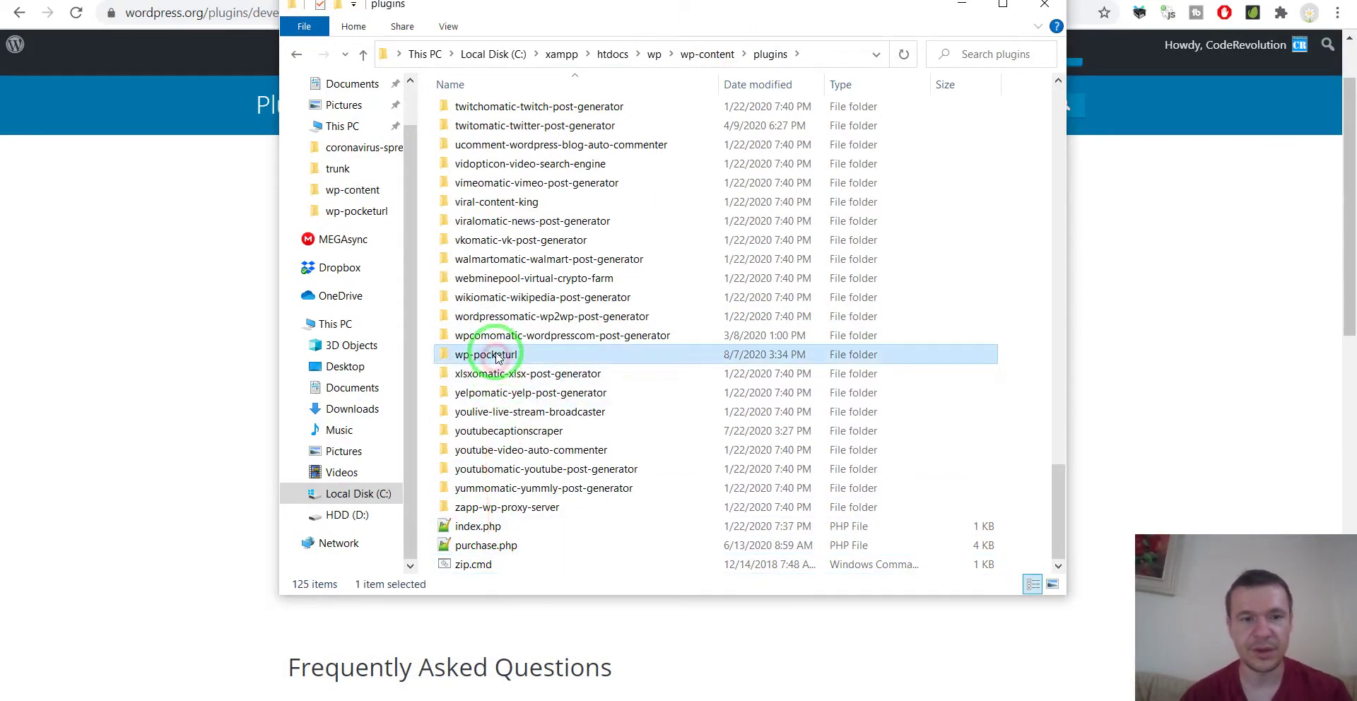
{"action": "right_click", "coordinate": [497, 356]}
{"action": "left_click", "coordinate": [511, 459]}
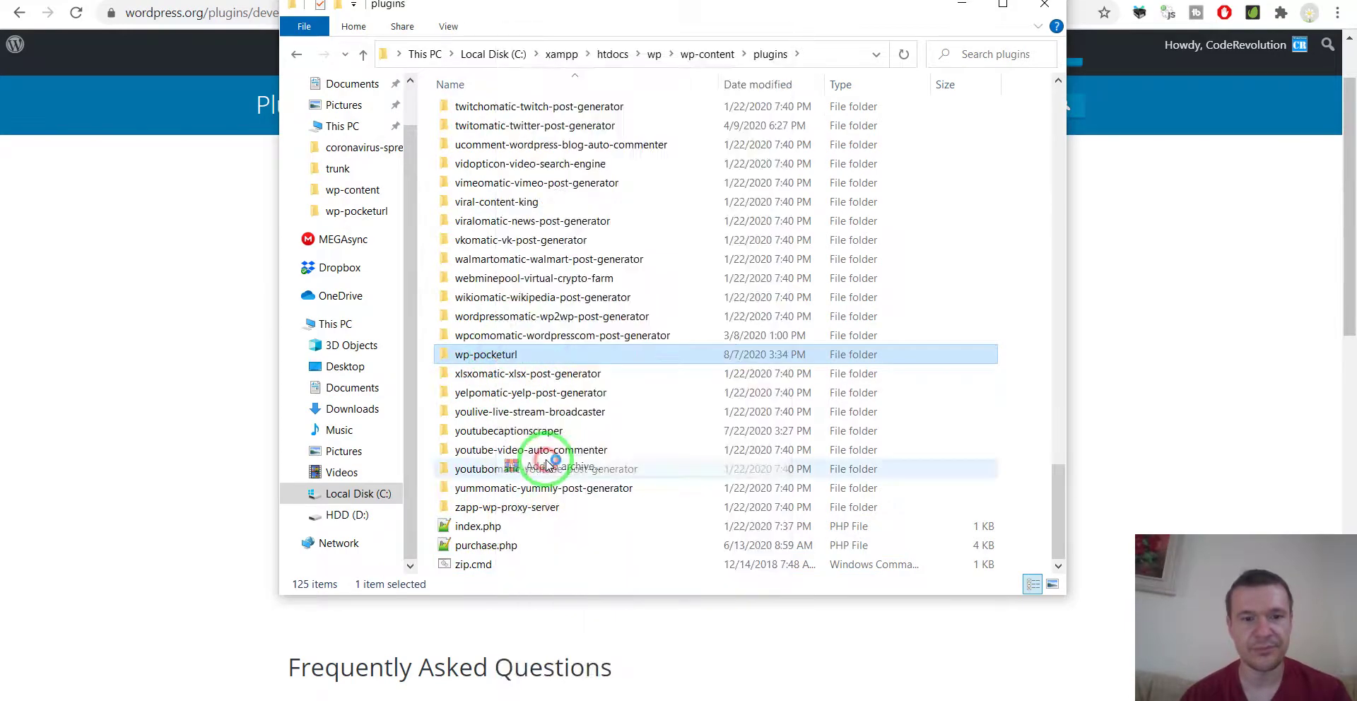
{"action": "left_click", "coordinate": [629, 322]}
{"action": "left_click", "coordinate": [695, 498]}
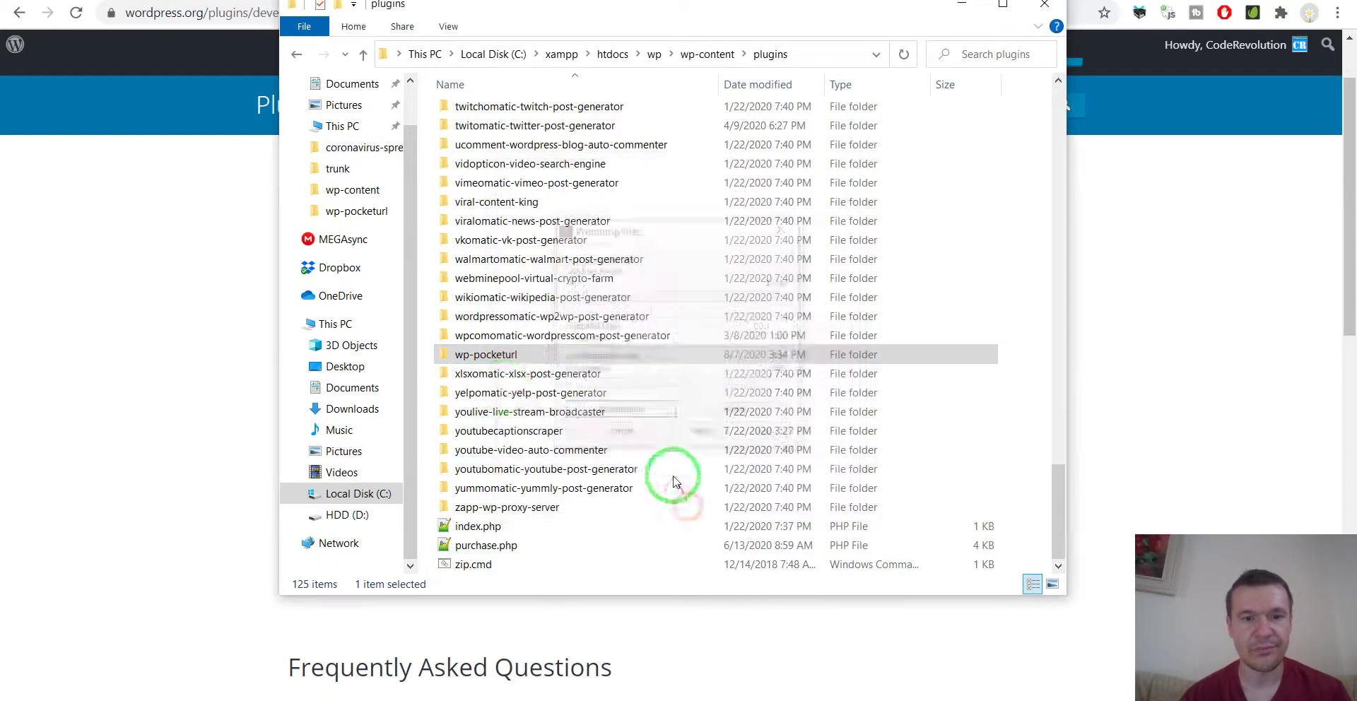
{"action": "left_click", "coordinate": [189, 339]}
{"action": "left_click", "coordinate": [327, 418]}
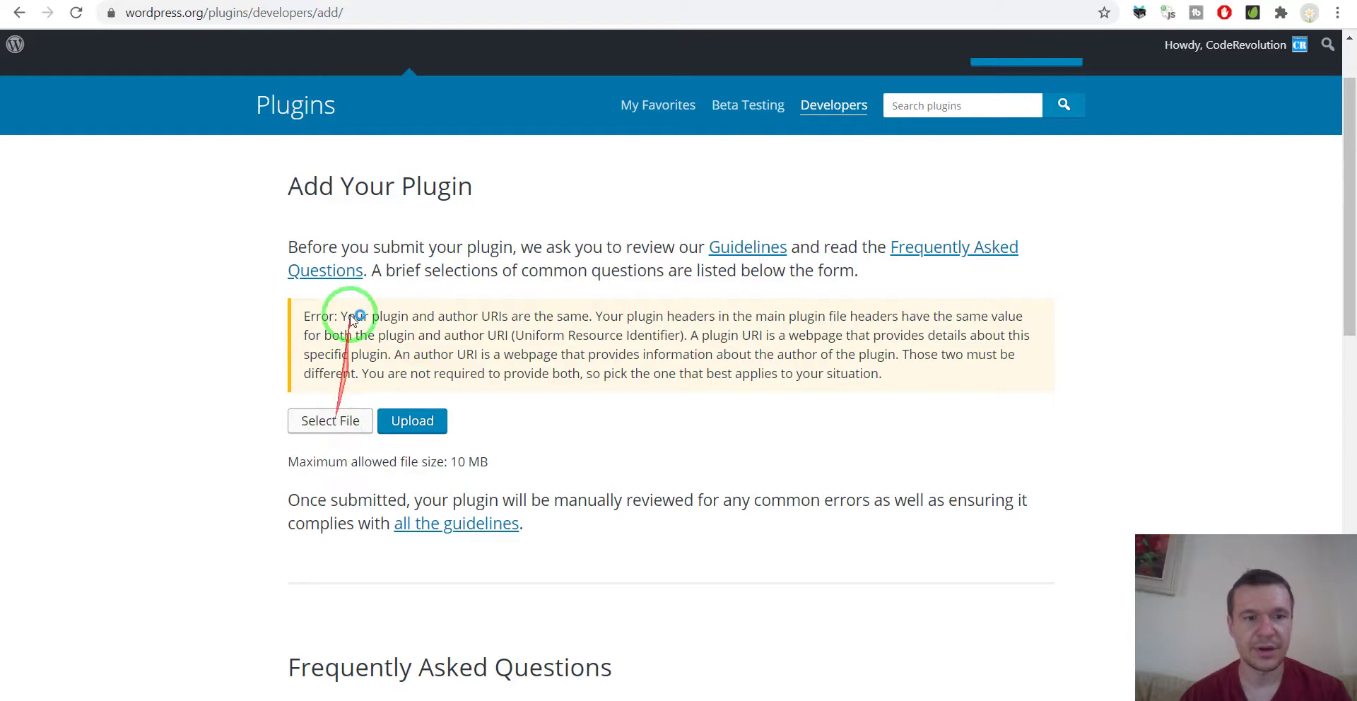
Upload the rebuilt wp-pocketurl.zip so WP Pocket URLs is accepted with slug wp-pocket-urls
{"action": "scroll", "coordinate": [355, 267], "scroll_direction": "down", "scroll_amount": 15}
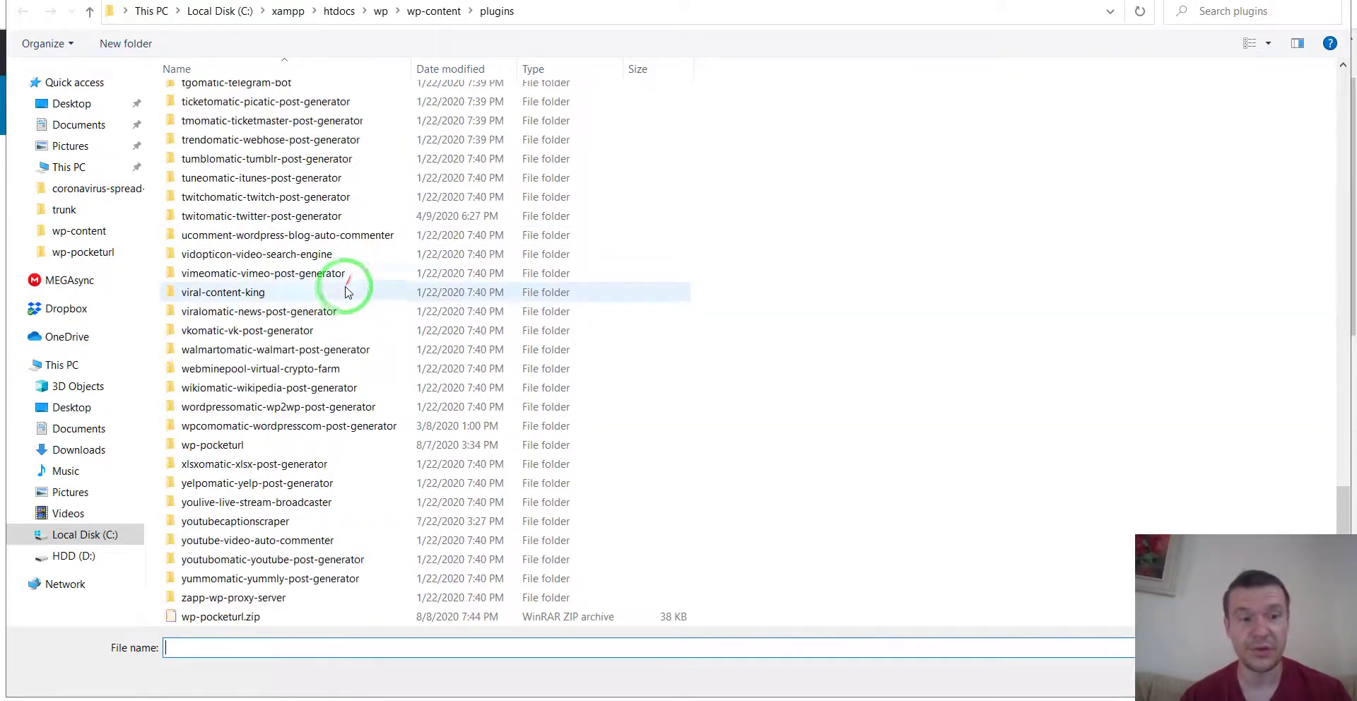
{"action": "double_click", "coordinate": [250, 617]}
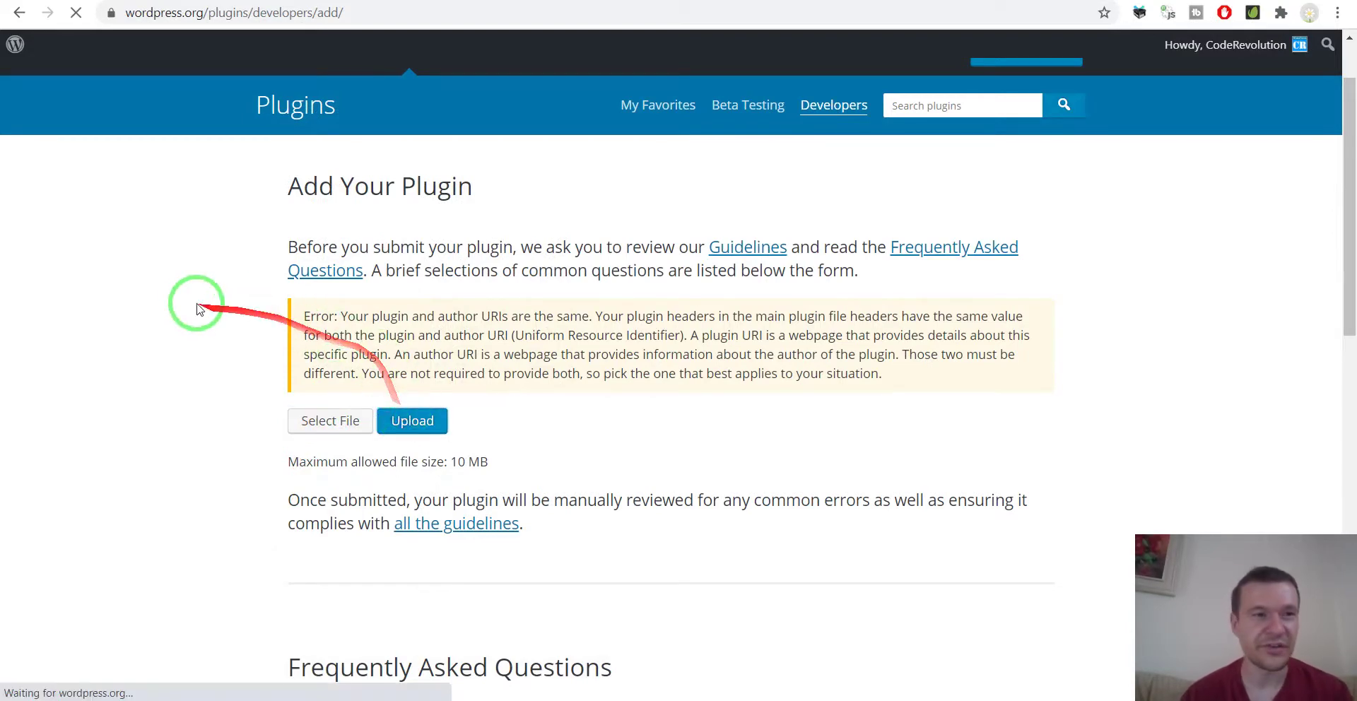
{"action": "scroll", "coordinate": [188, 308], "scroll_direction": "down", "scroll_amount": 2}
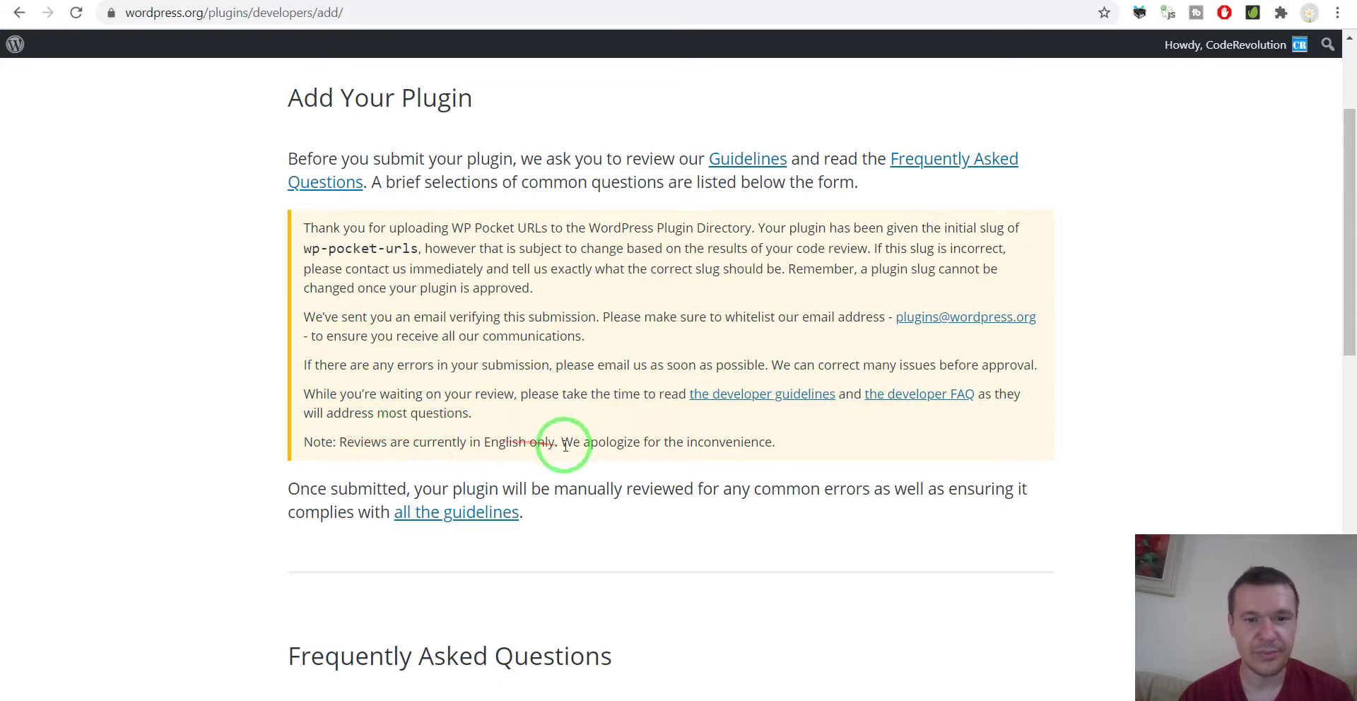
{"action": "scroll", "coordinate": [274, 406], "scroll_direction": "down", "scroll_amount": 5}
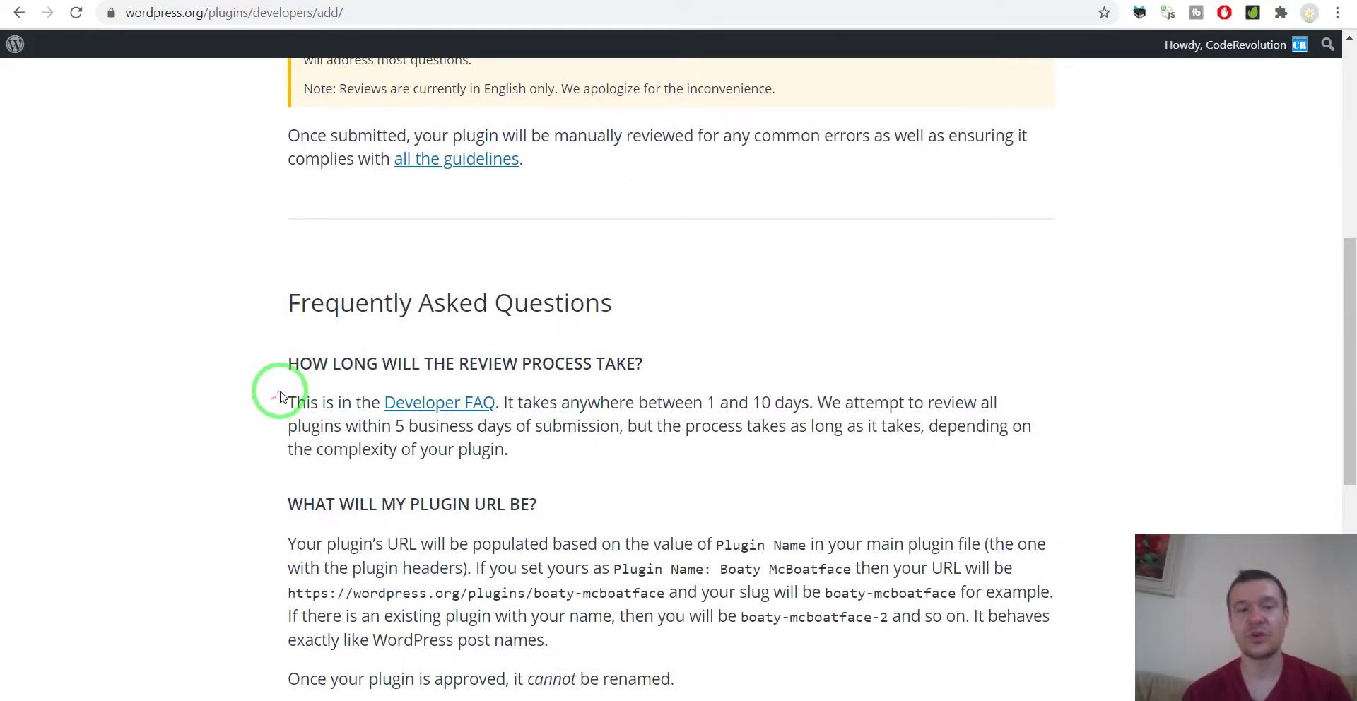
{"action": "scroll", "coordinate": [203, 408], "scroll_direction": "up", "scroll_amount": 4}
{"action": "scroll", "coordinate": [198, 408], "scroll_direction": "up", "scroll_amount": 4}
{"action": "scroll", "coordinate": [193, 418], "scroll_direction": "down", "scroll_amount": 2}
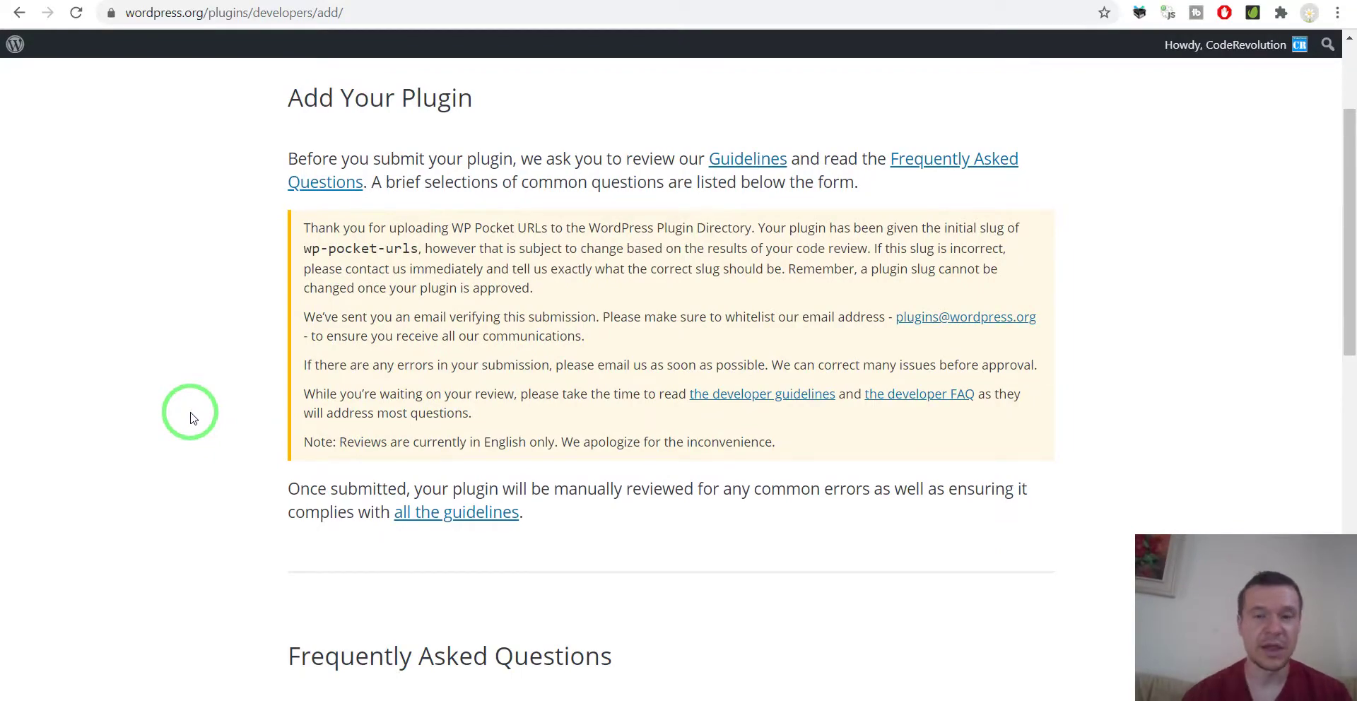
{"action": "left_click_drag", "start_coordinate": [193, 418], "coordinate": [728, 697]}
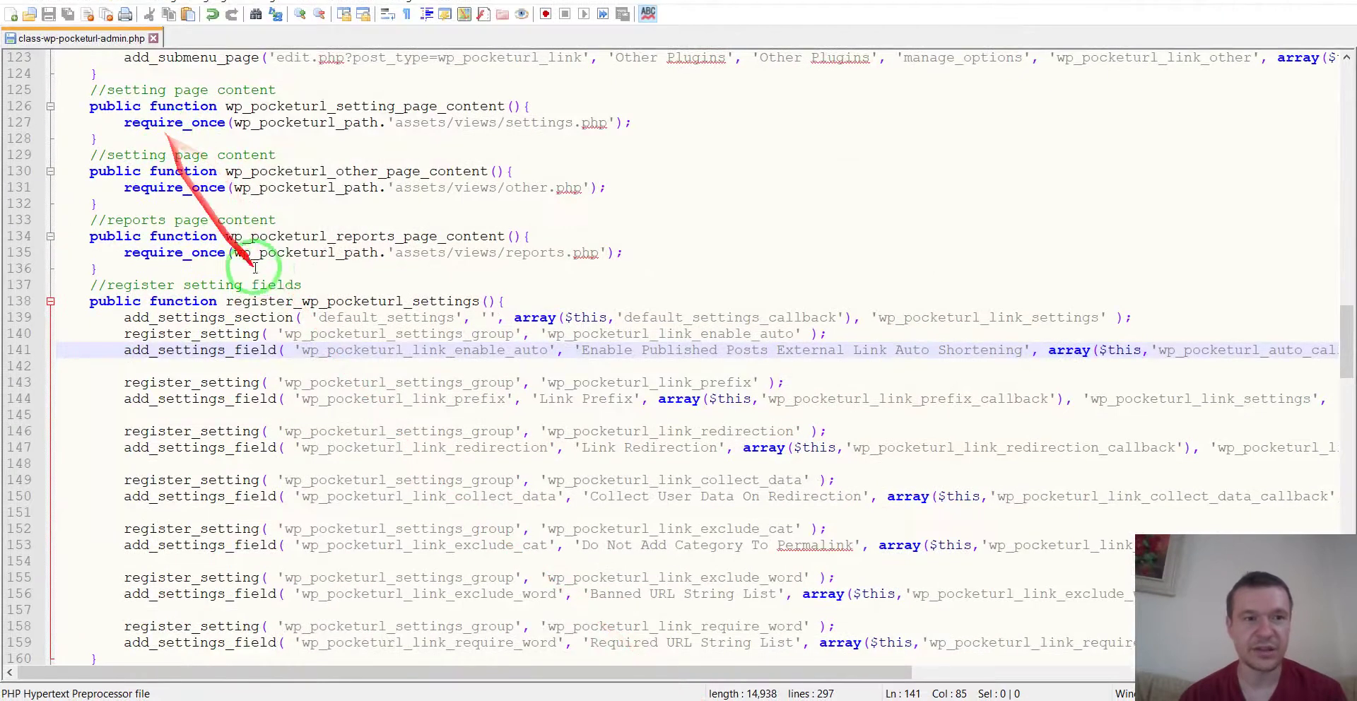
{"action": "left_click_drag", "start_coordinate": [255, 268], "coordinate": [494, 546]}
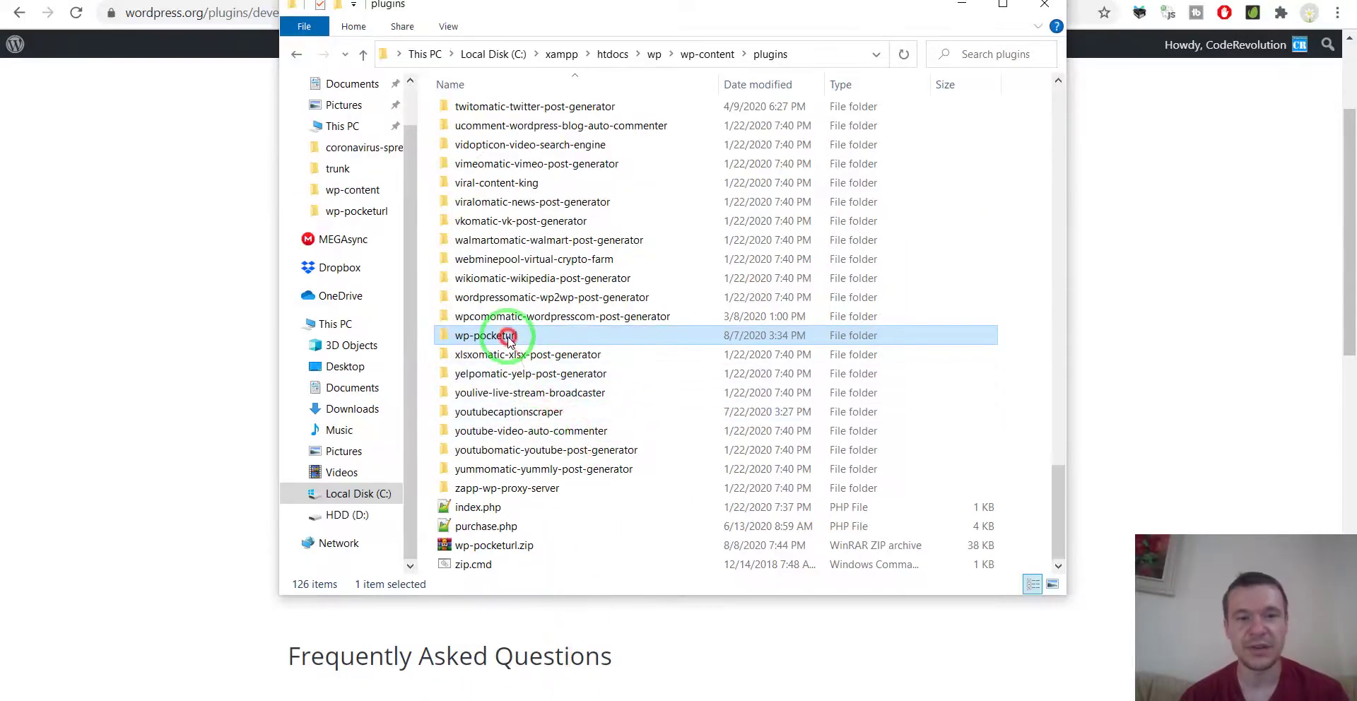
{"action": "double_click", "coordinate": [499, 333]}
{"action": "left_click", "coordinate": [497, 226]}
{"action": "double_click", "coordinate": [497, 226]}
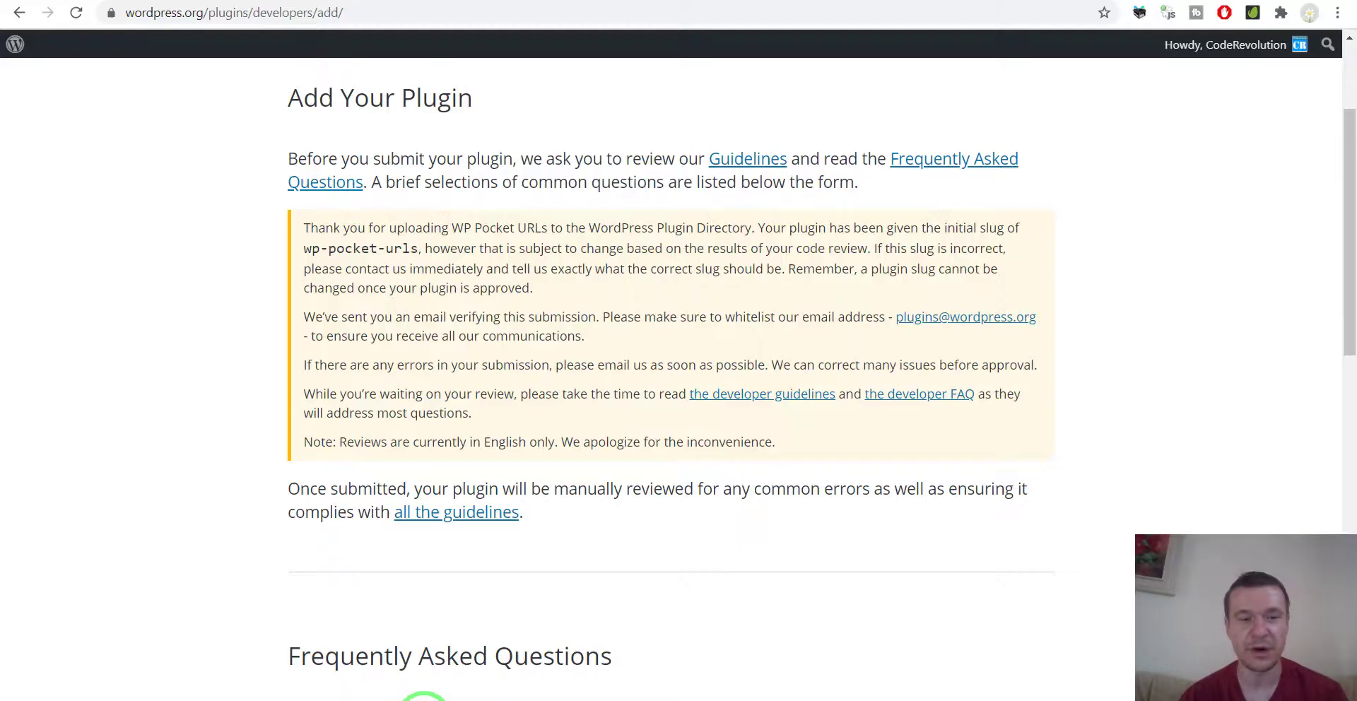
{"action": "scroll", "coordinate": [182, 319], "scroll_direction": "up", "scroll_amount": 3}
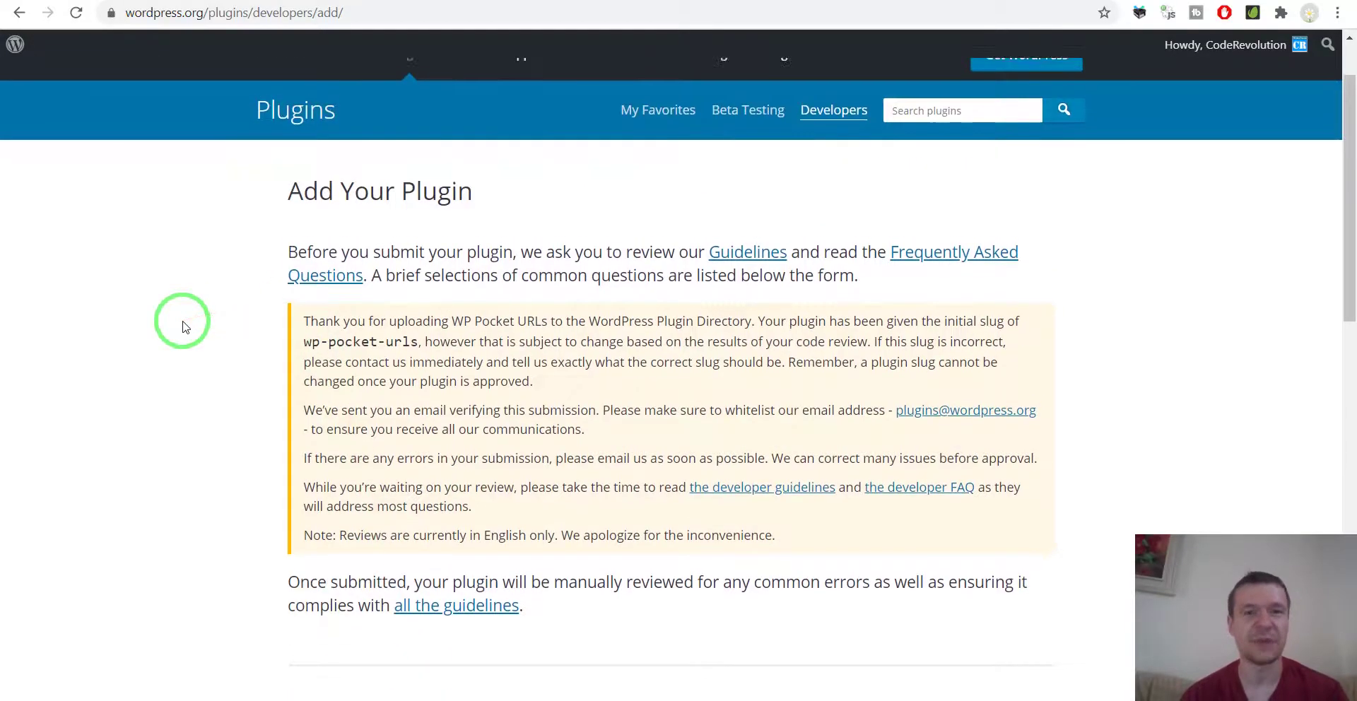